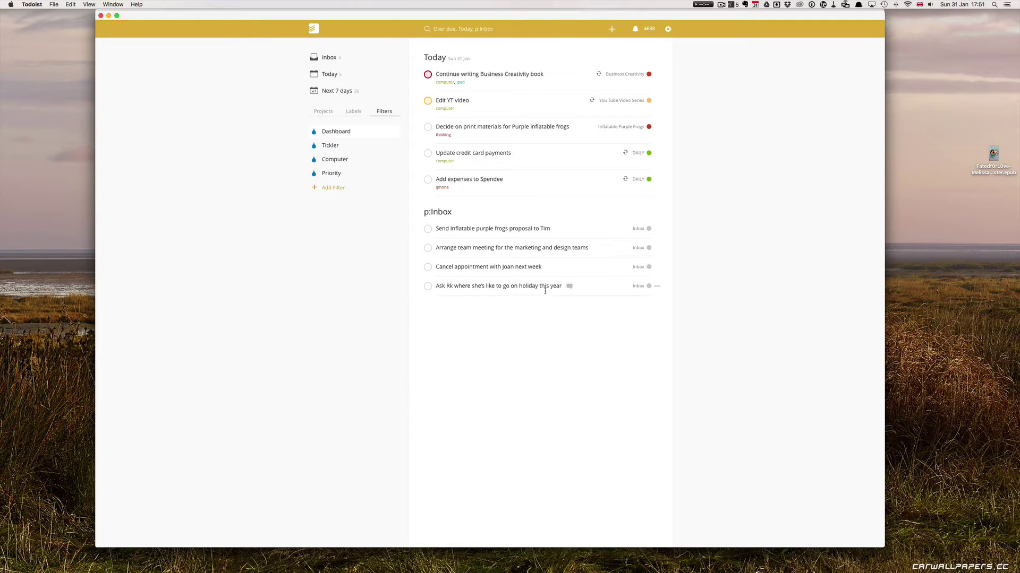
Review the four Inbox tasks, then view the five tasks due Sun 31 Jan in Today.
click(327, 61)
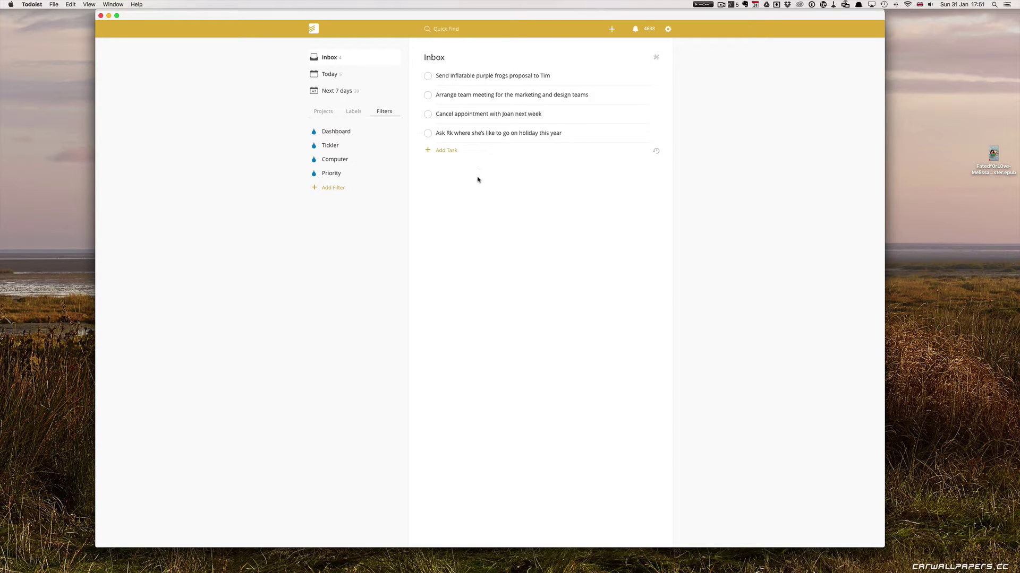
click(334, 76)
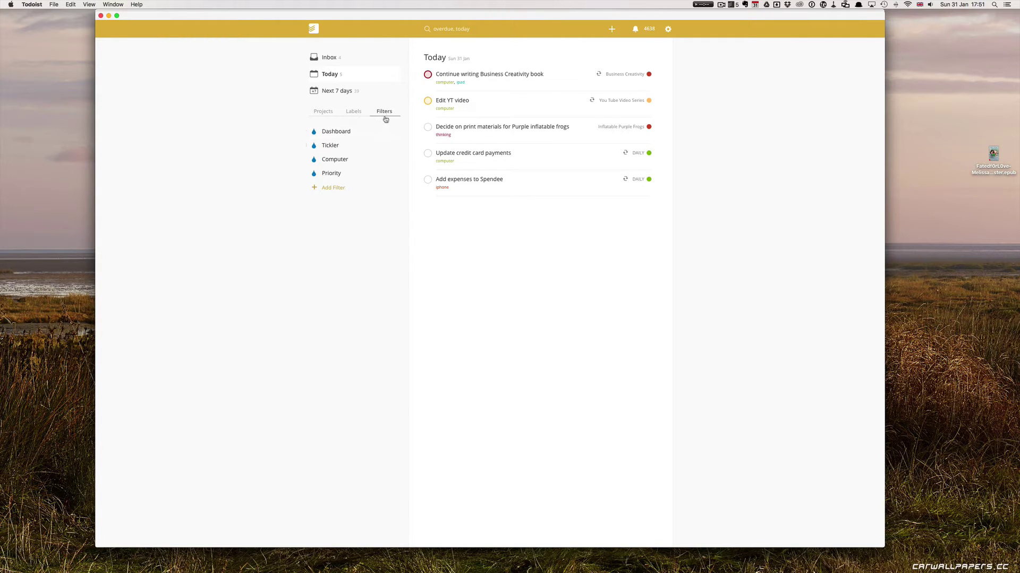
Show the Dashboard filter's results and bring up its options to edit the query 'Over due, Today, p:Inbox'.
click(325, 113)
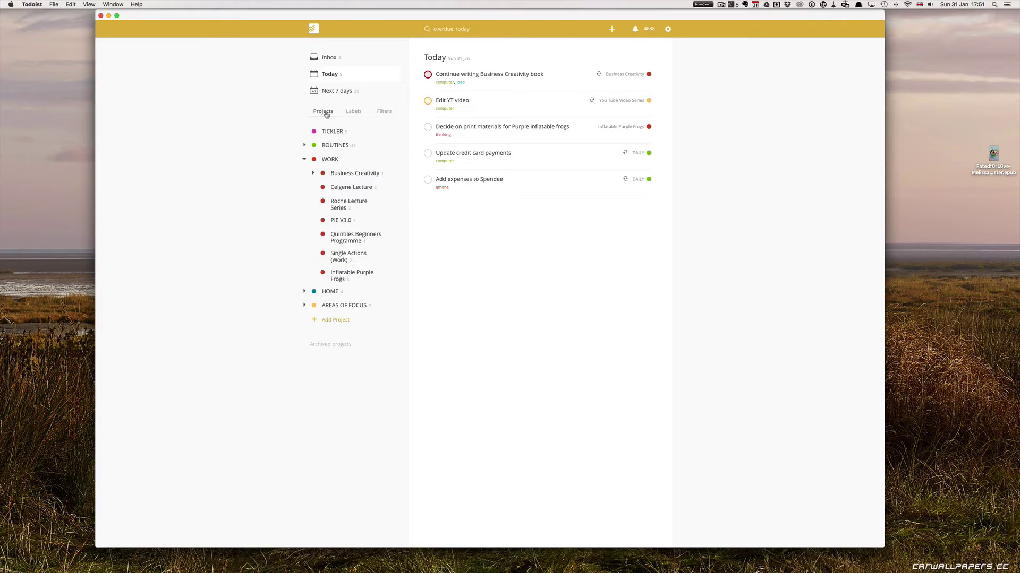
click(383, 116)
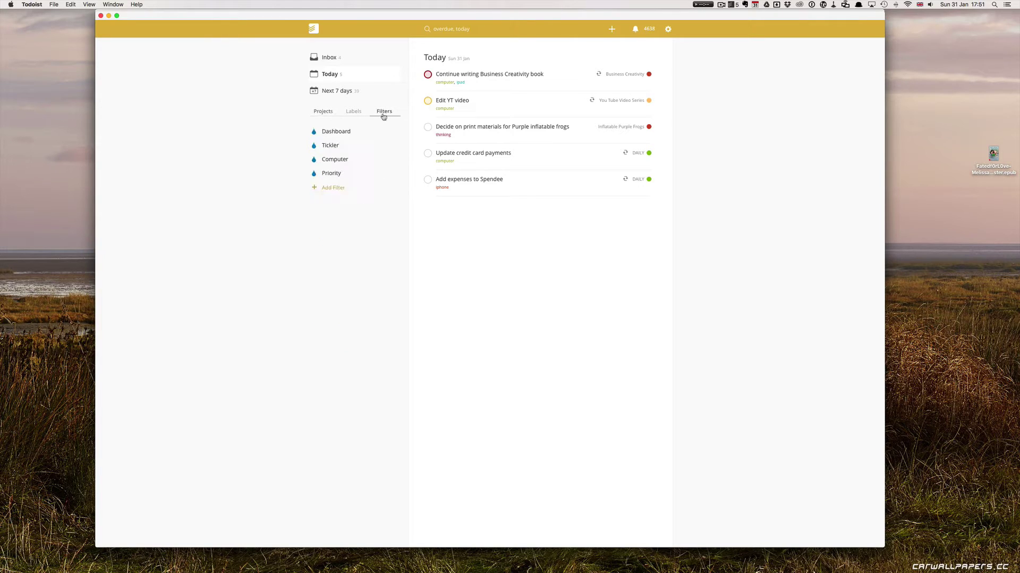
click(343, 132)
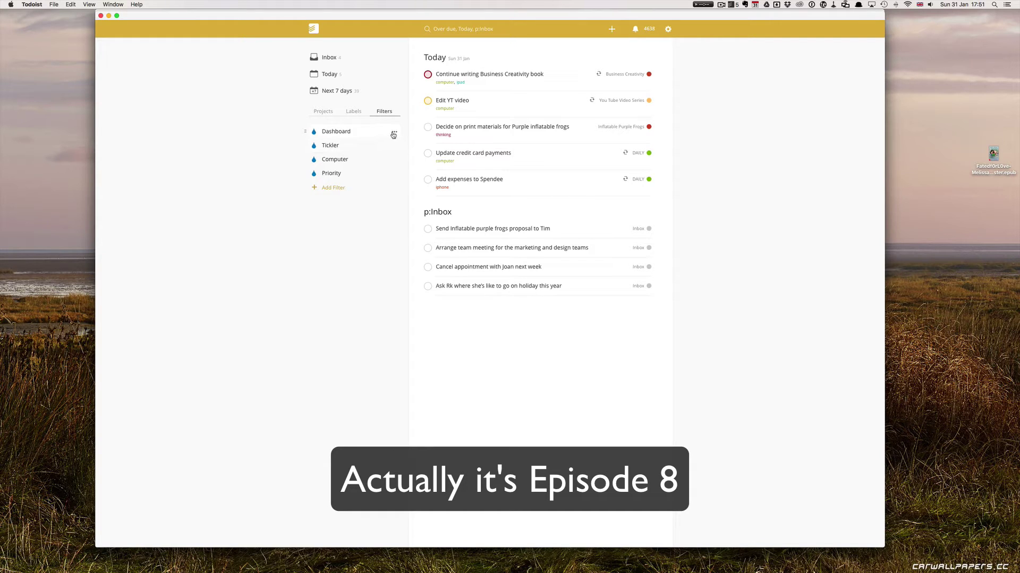
click(393, 133)
Reorder the Dashboard filter query to 'p:Inbox, Over due, Today' and save it.
click(401, 143)
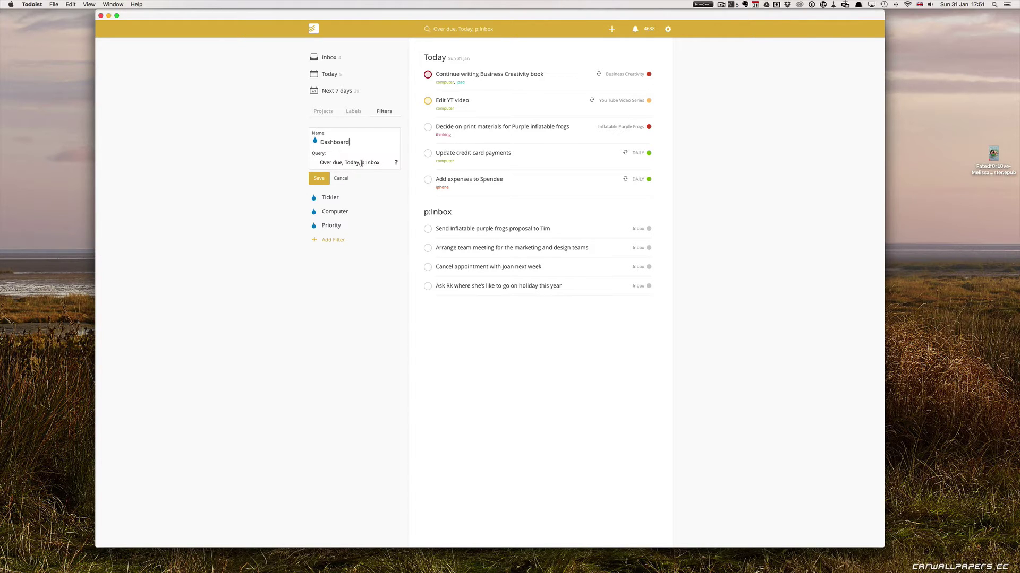
drag(362, 163, 379, 163)
key(super+c)
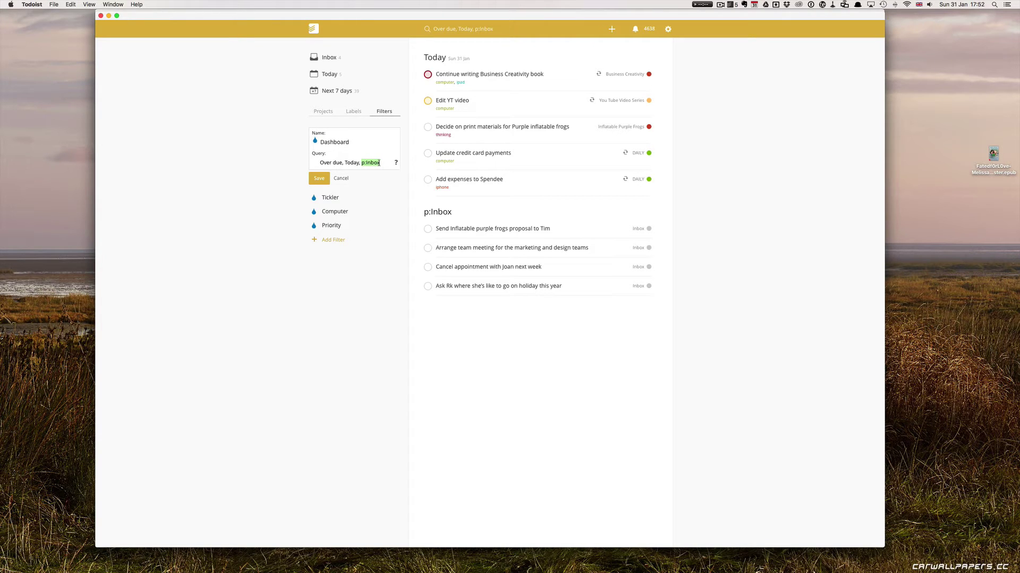
key(BackSpace)
key(super+v)
text(,)
click(319, 180)
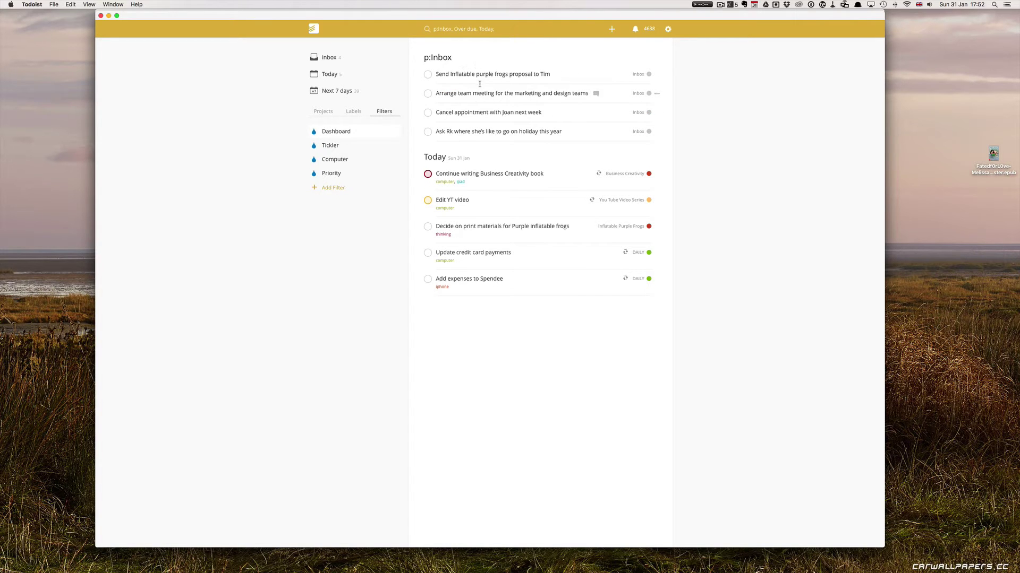
click(392, 135)
click(396, 140)
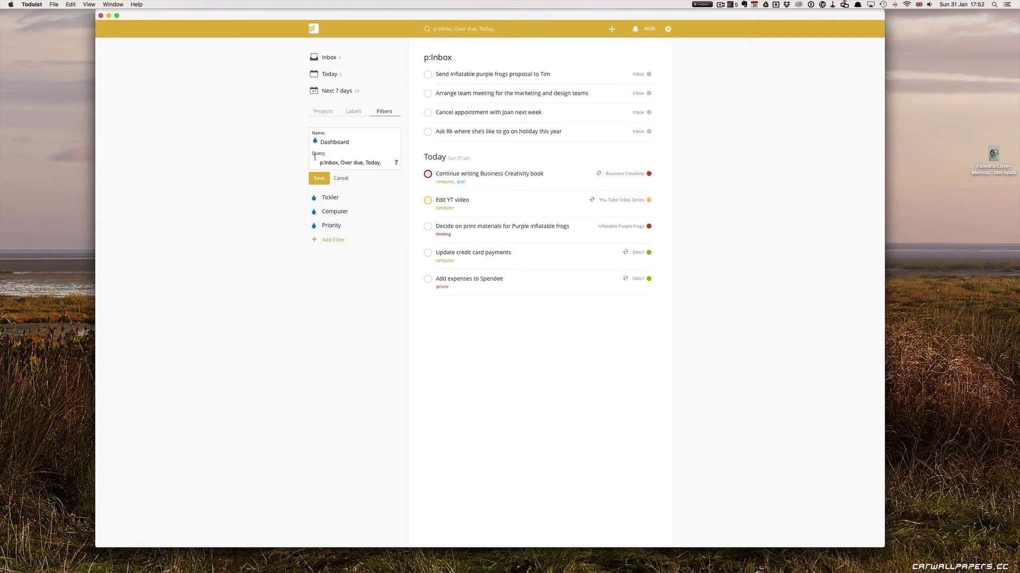
click(320, 180)
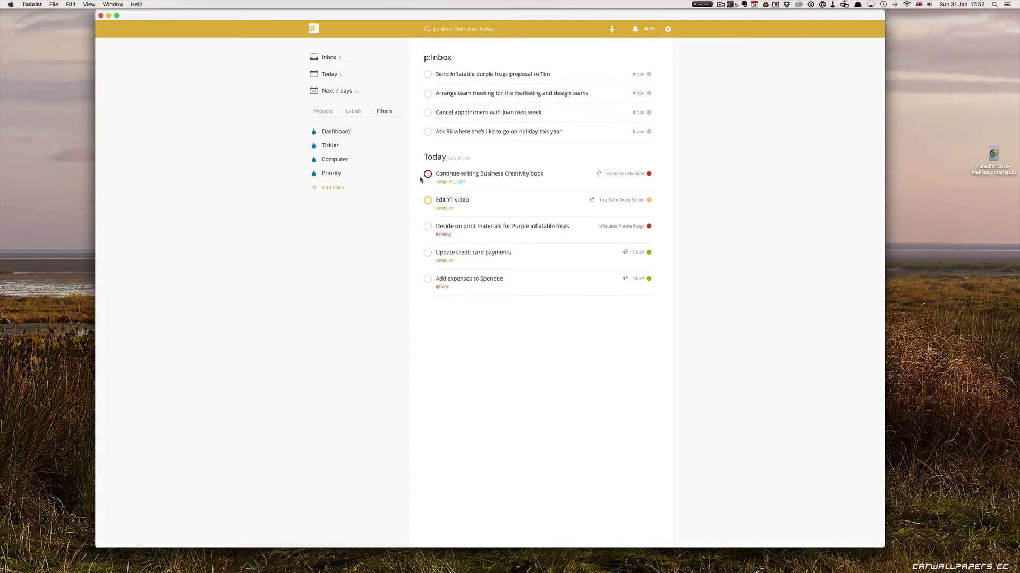
mouse_move(420, 175)
mouse_down()
mouse_move(423, 200)
mouse_move(423, 173)
mouse_up()
click(324, 58)
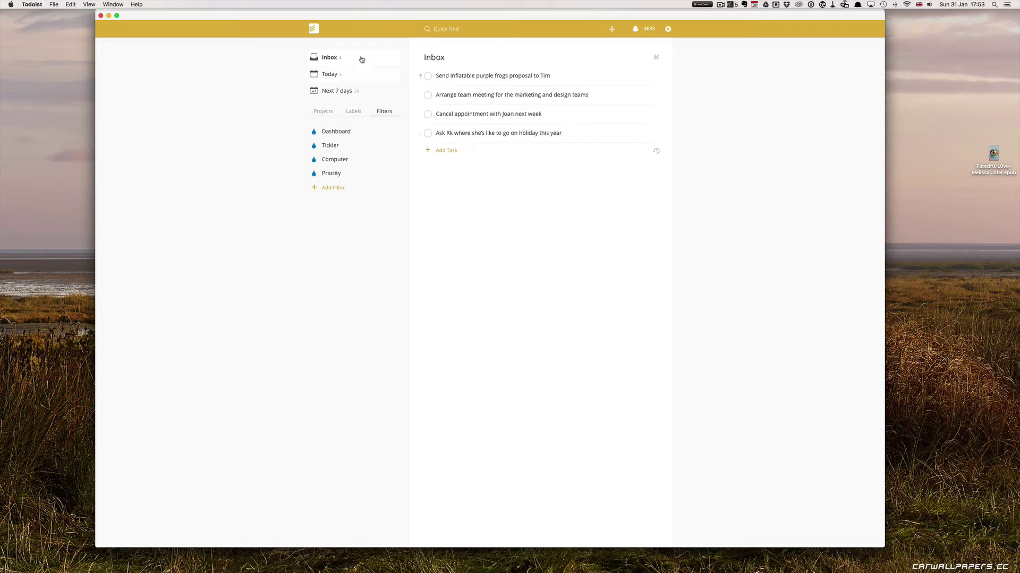
click(346, 134)
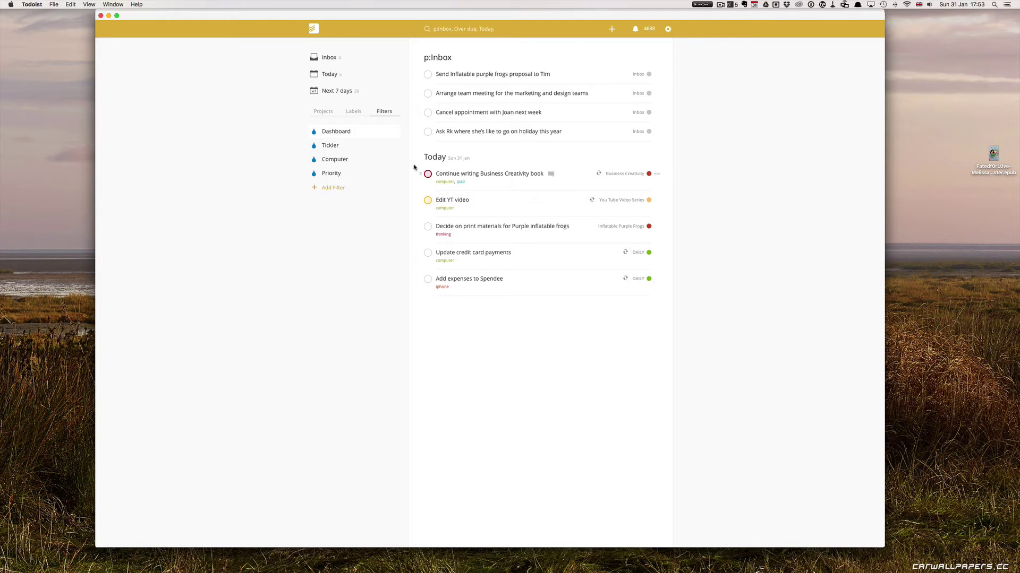
In Today, complete the recurring Business Creativity book task and bring up the print-materials task's menu.
click(331, 76)
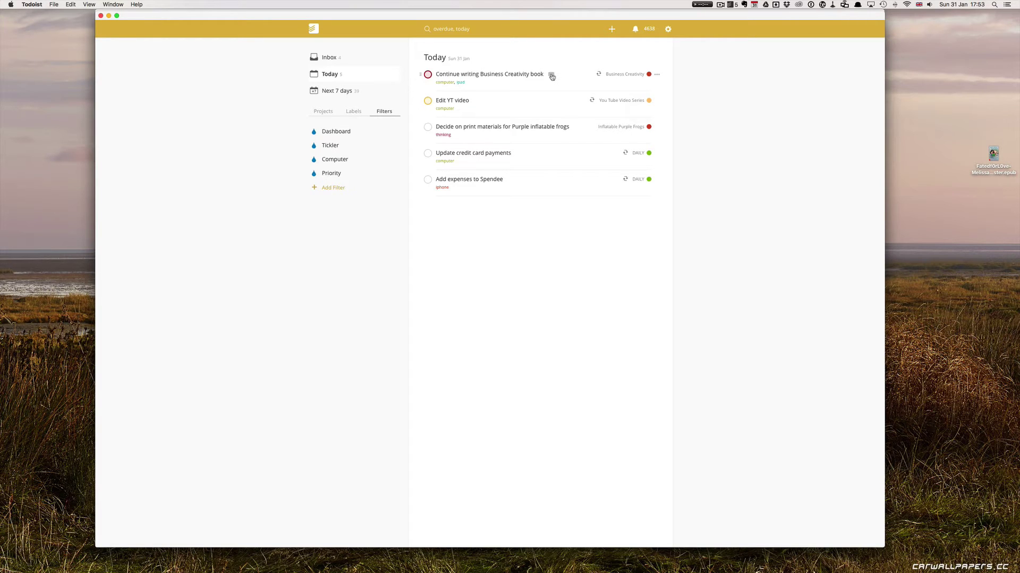
click(428, 75)
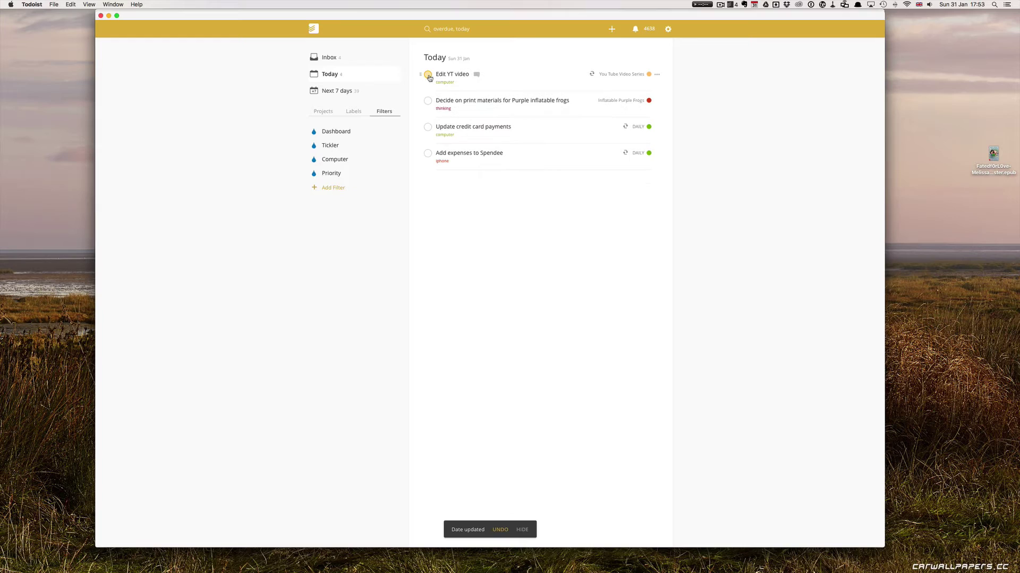
click(428, 75)
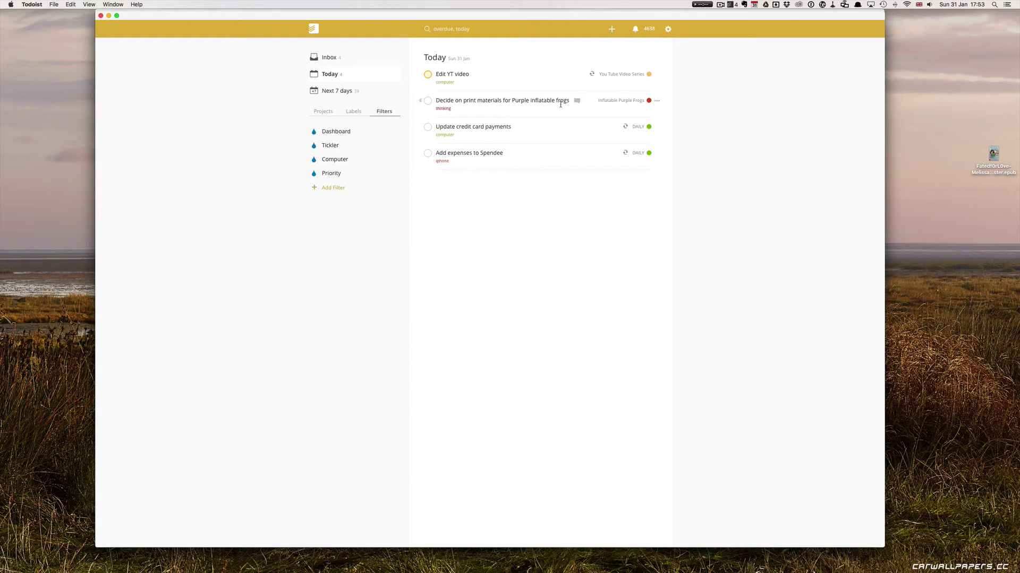
click(656, 101)
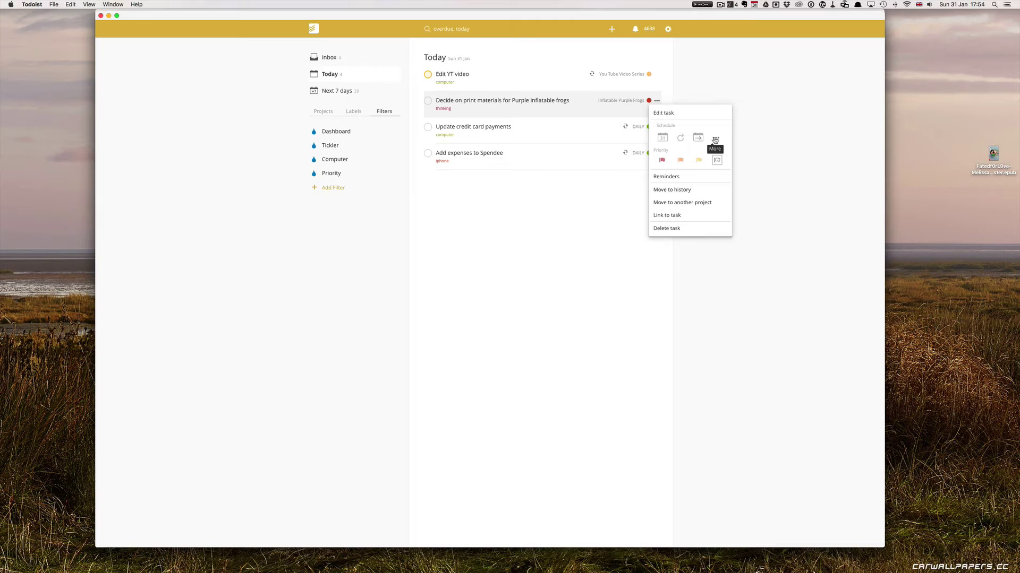
Reschedule the Purple Inflatable Frogs print-materials task to tomorrow.
click(715, 138)
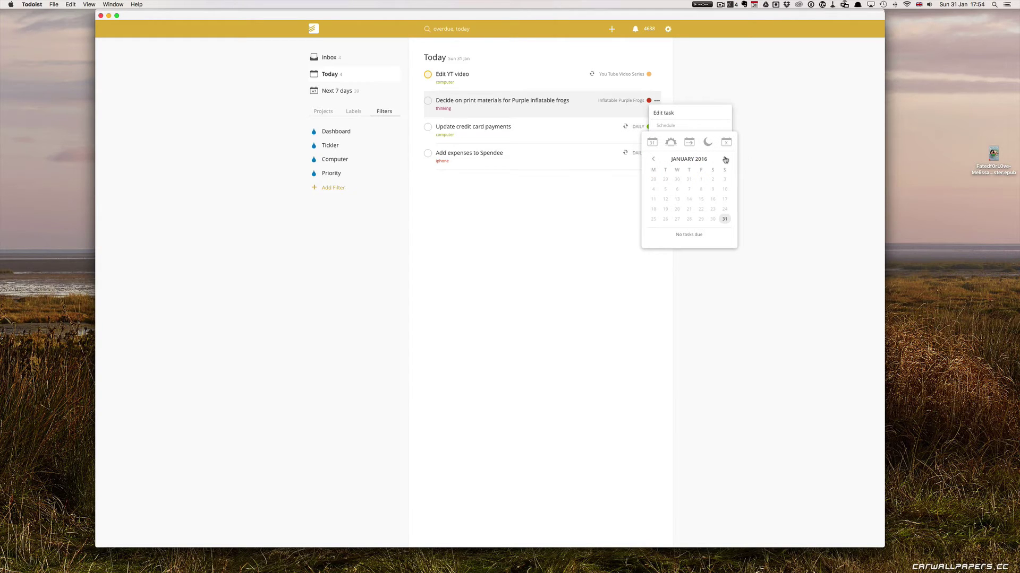
double_click(725, 159)
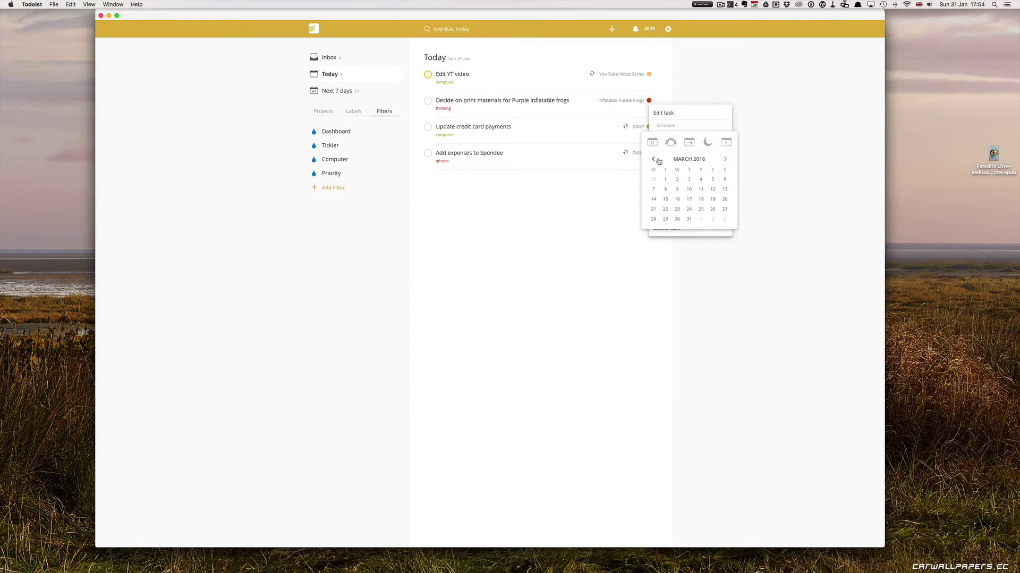
click(671, 142)
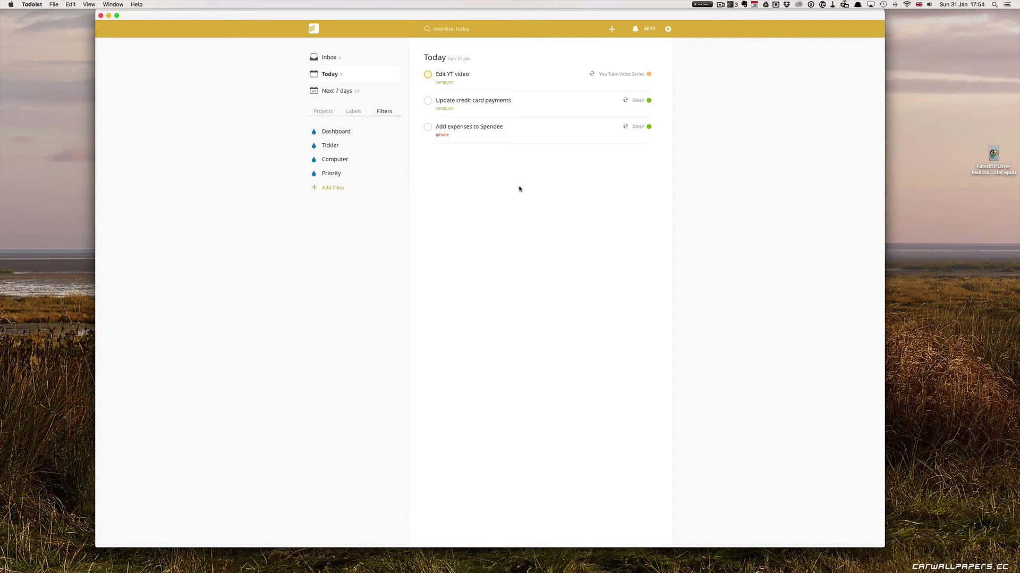
Give the Inbox's Inflatable purple frogs proposal task the email label, a due date of tomorrow and priority 2.
click(328, 60)
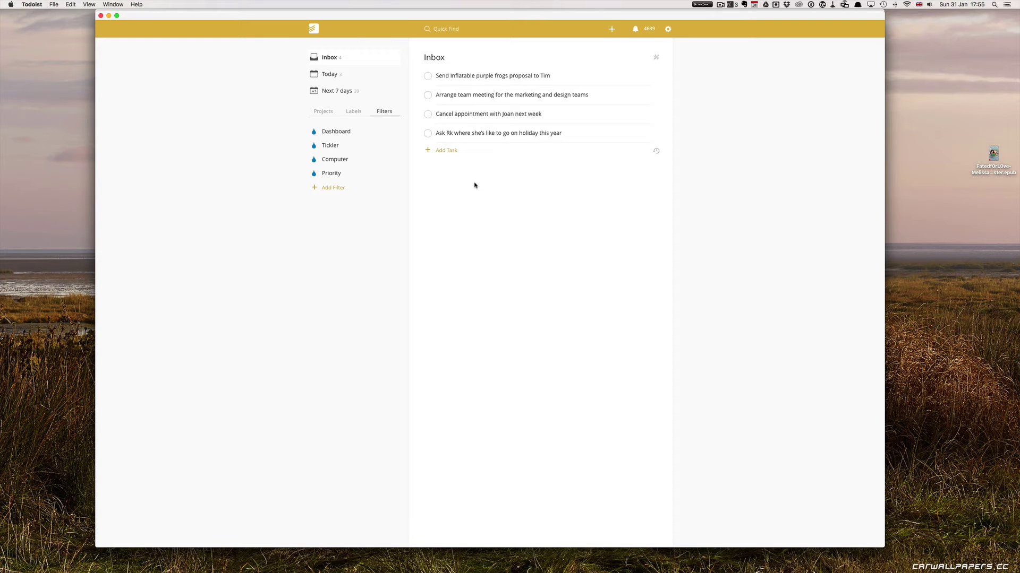
click(324, 112)
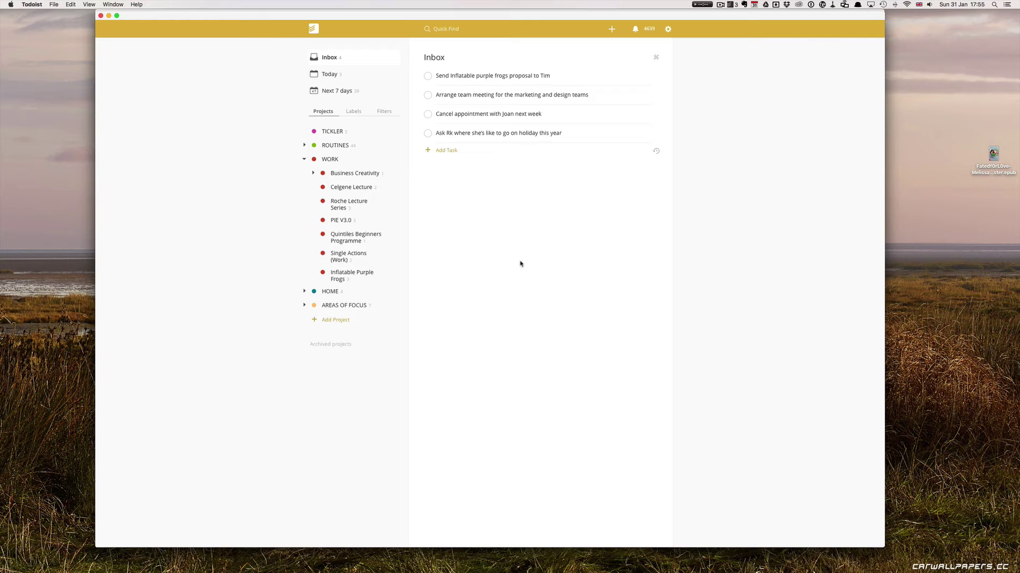
click(551, 75)
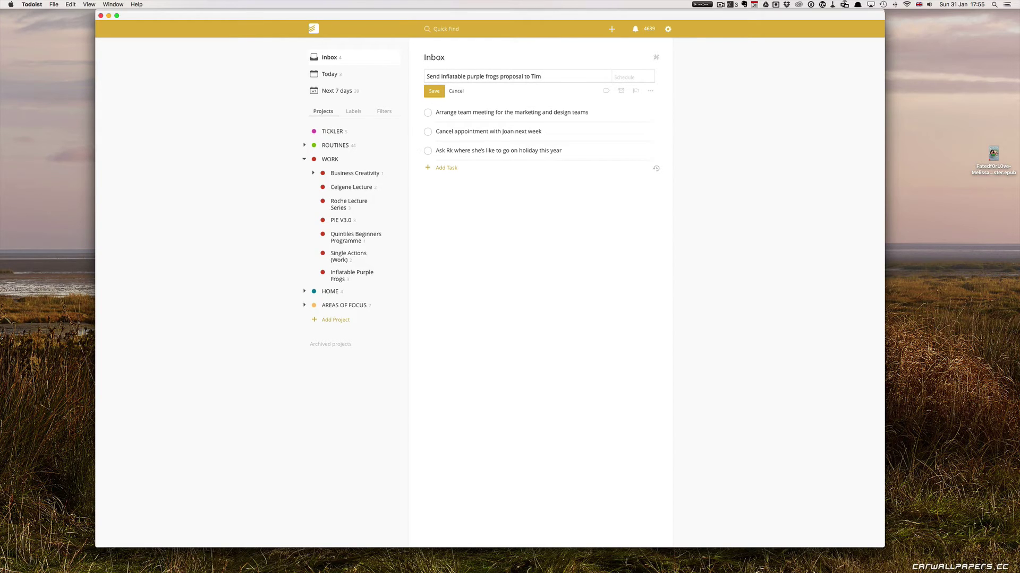
text(@e)
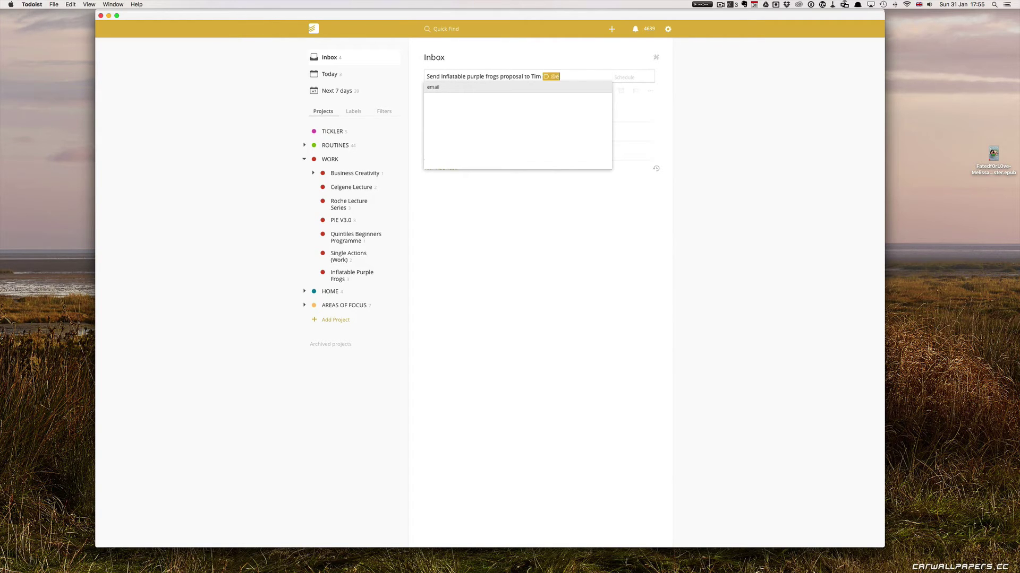
key(Return)
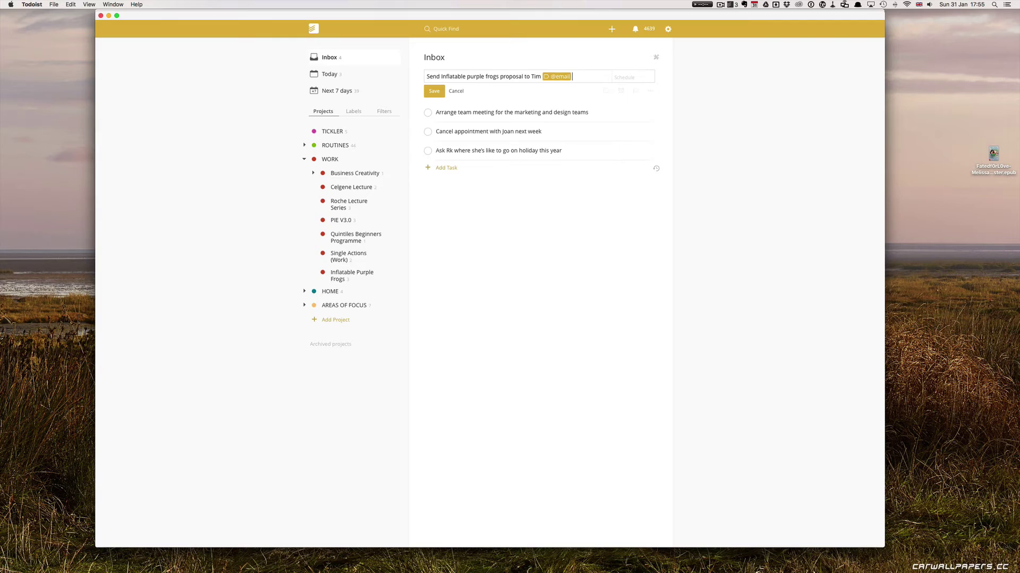
click(632, 76)
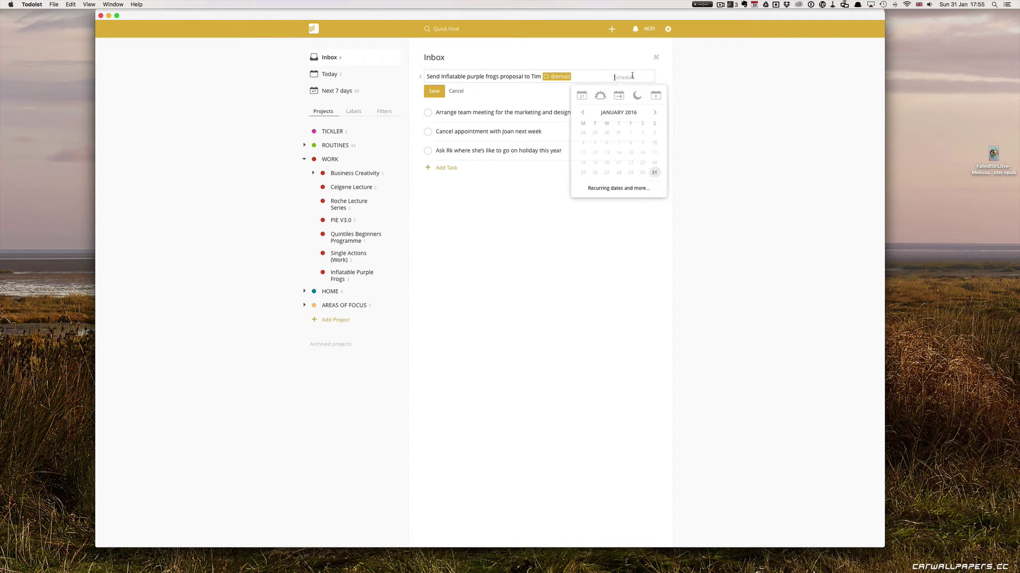
text(tom)
key(Return)
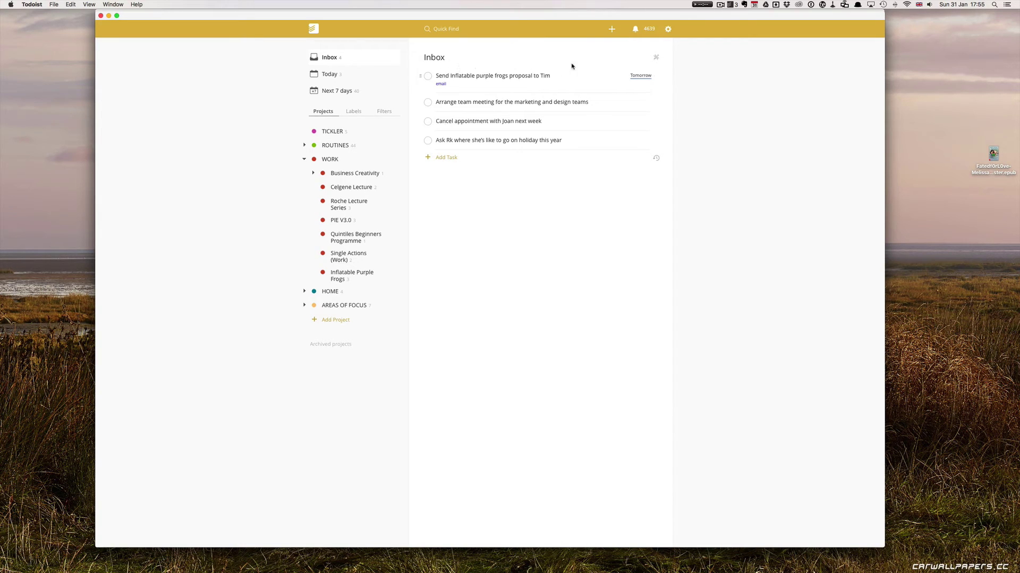
click(655, 77)
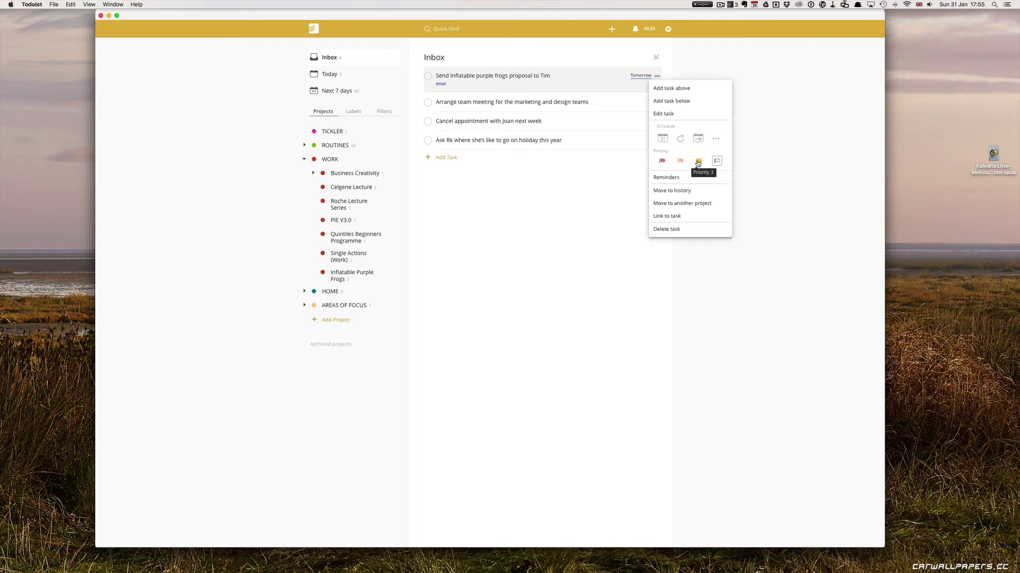
click(681, 162)
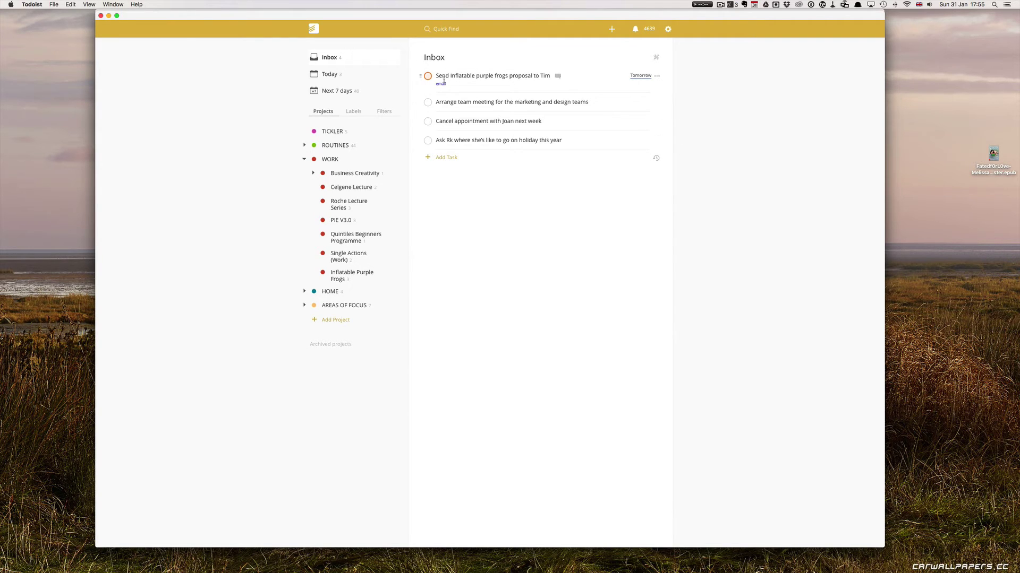
Give the Arrange team meeting task the email label, a Wednesday due date and orange priority.
click(588, 102)
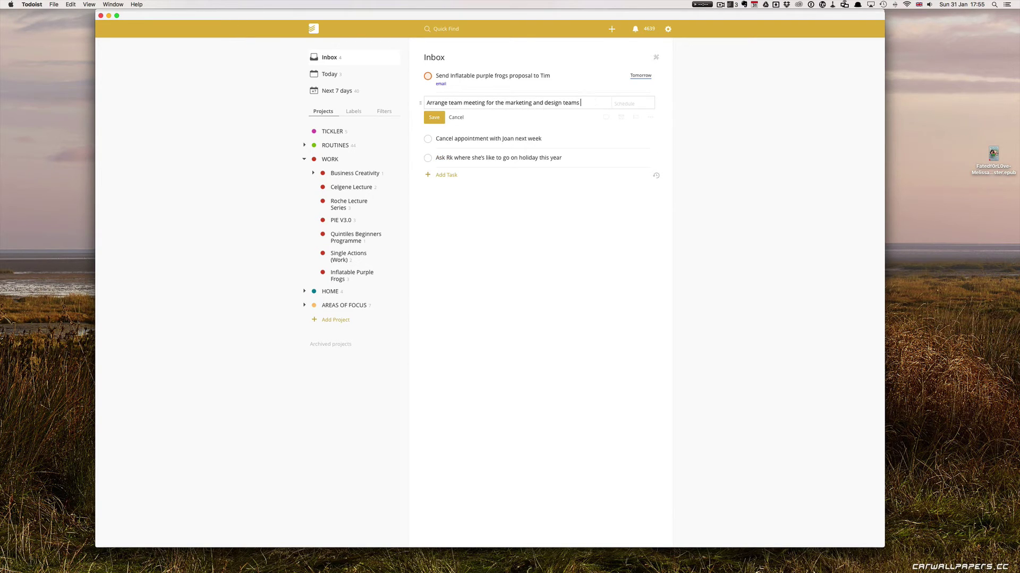
text(@)
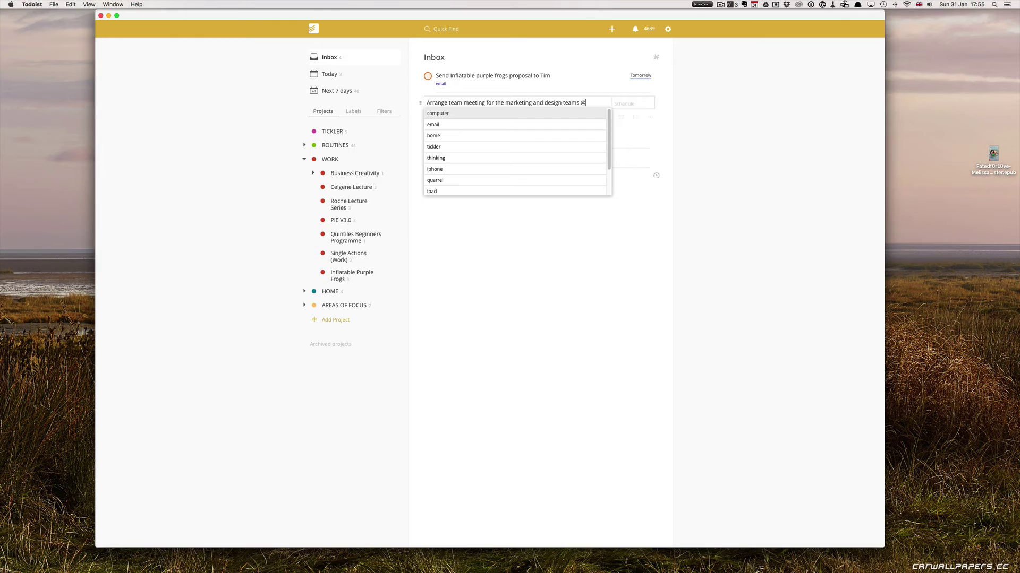
text(em)
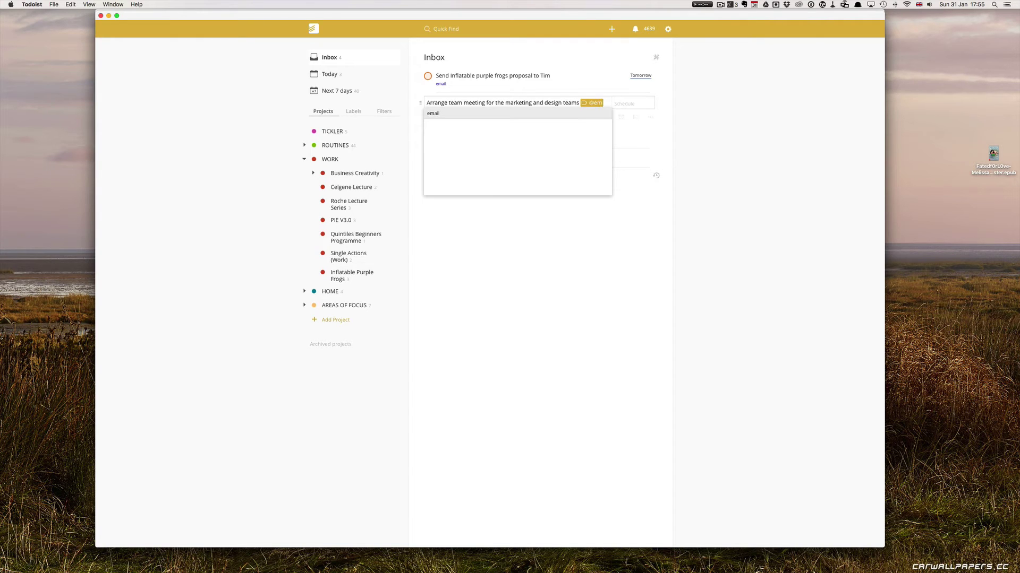
key(Return)
click(624, 104)
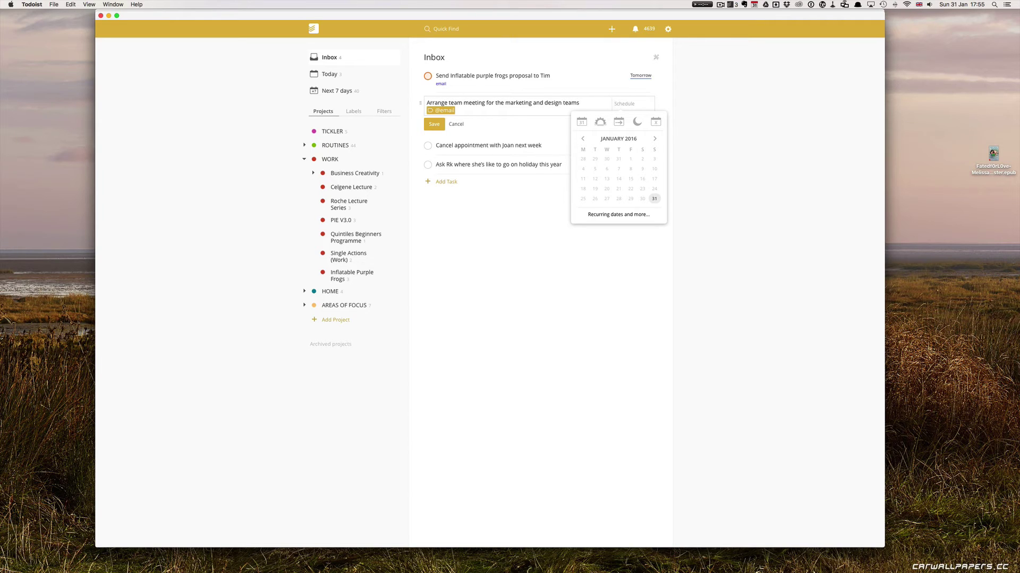
text(Wed)
key(Return)
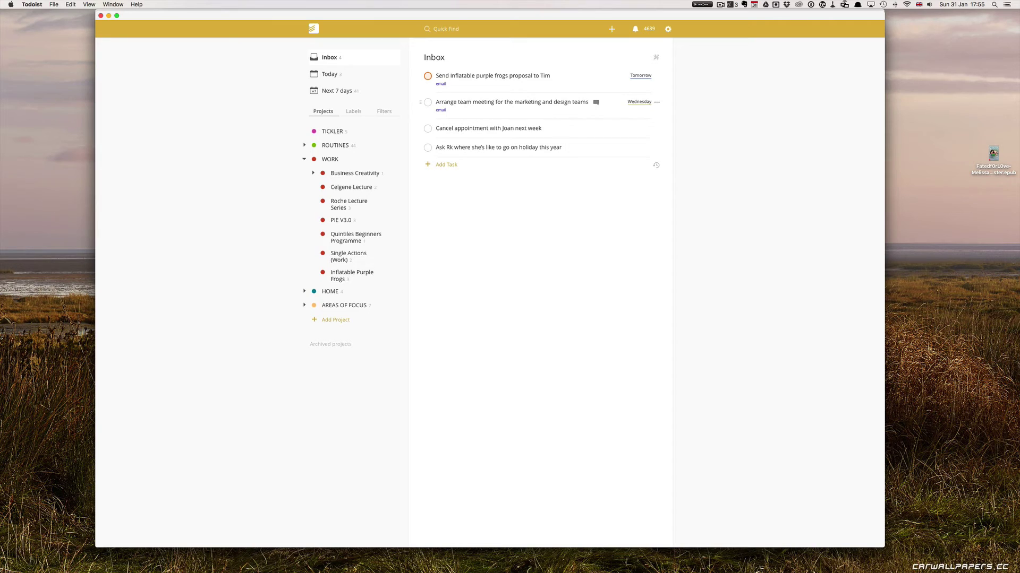
click(658, 104)
click(680, 187)
Check off the task about cancelling next week's appointment.
click(525, 128)
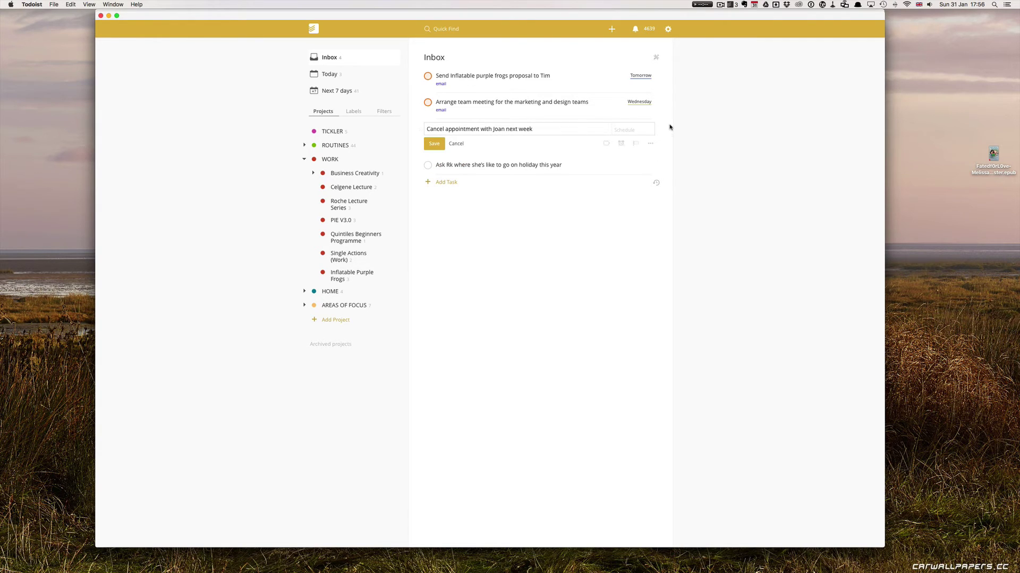
click(440, 147)
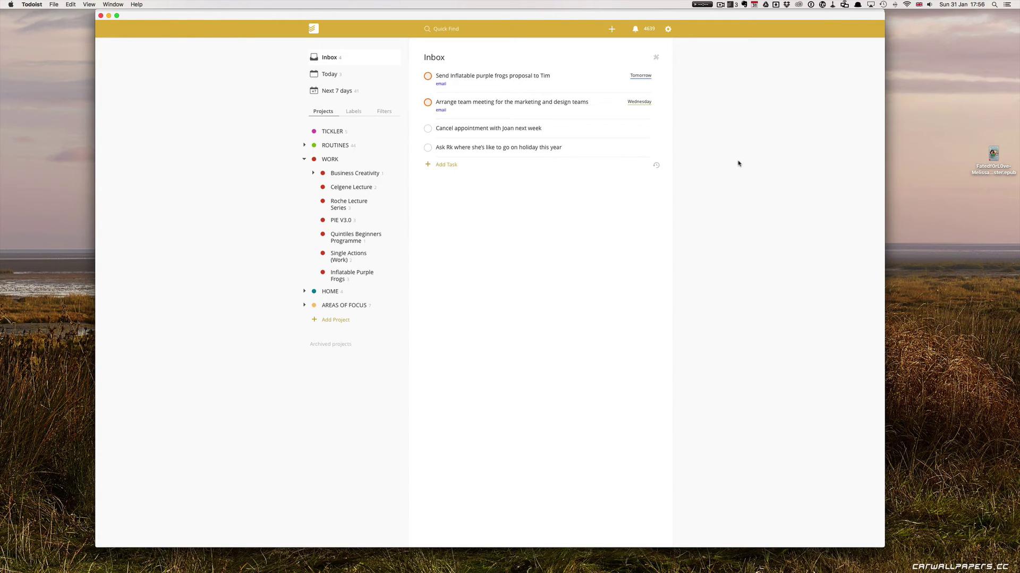
click(428, 130)
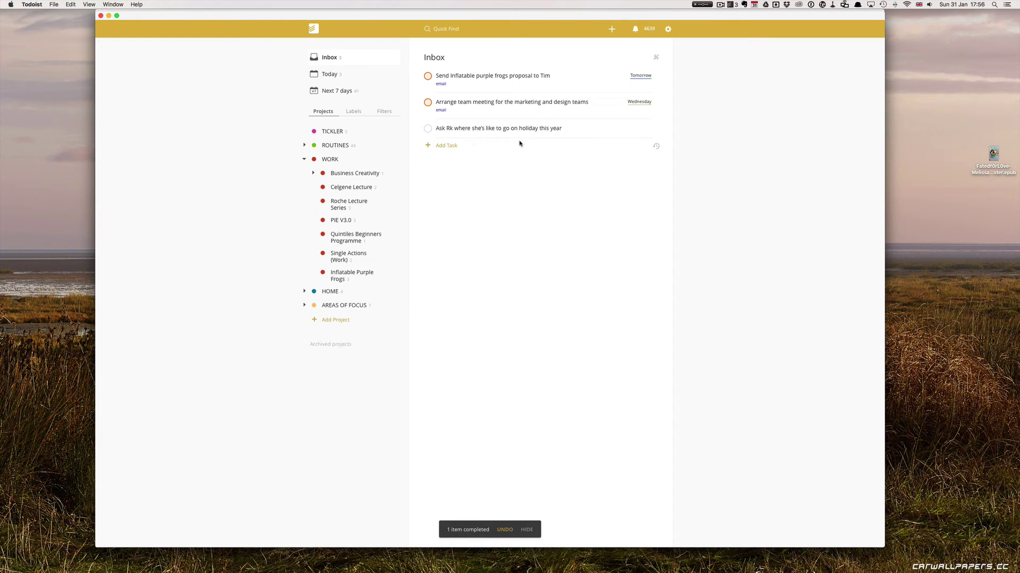
click(557, 129)
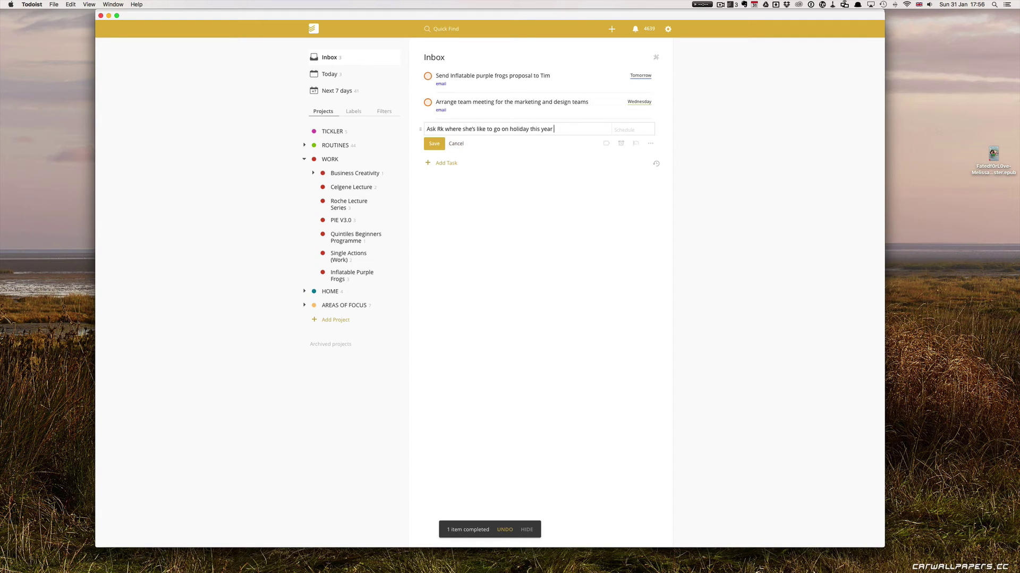
text(@home)
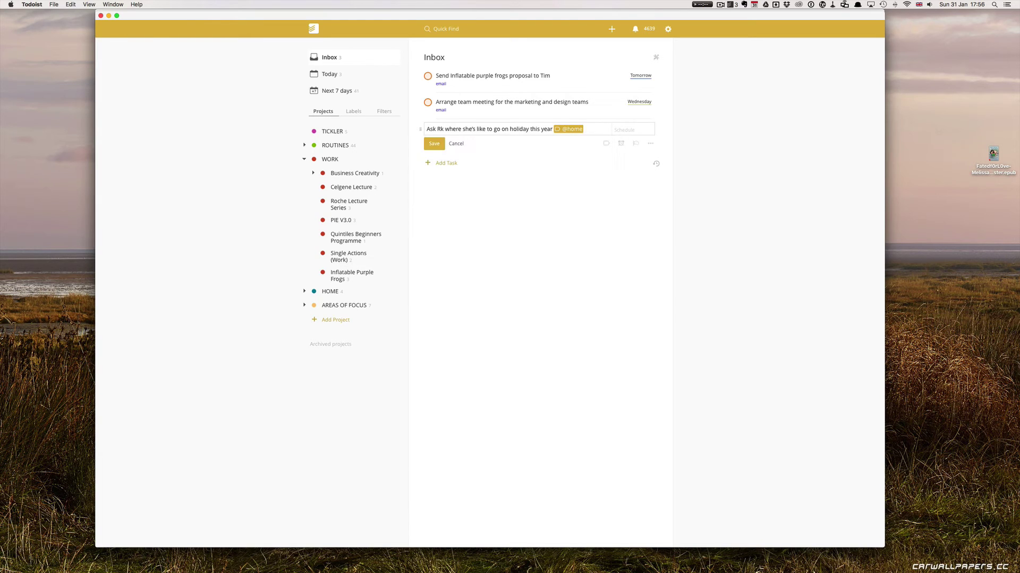
text( @)
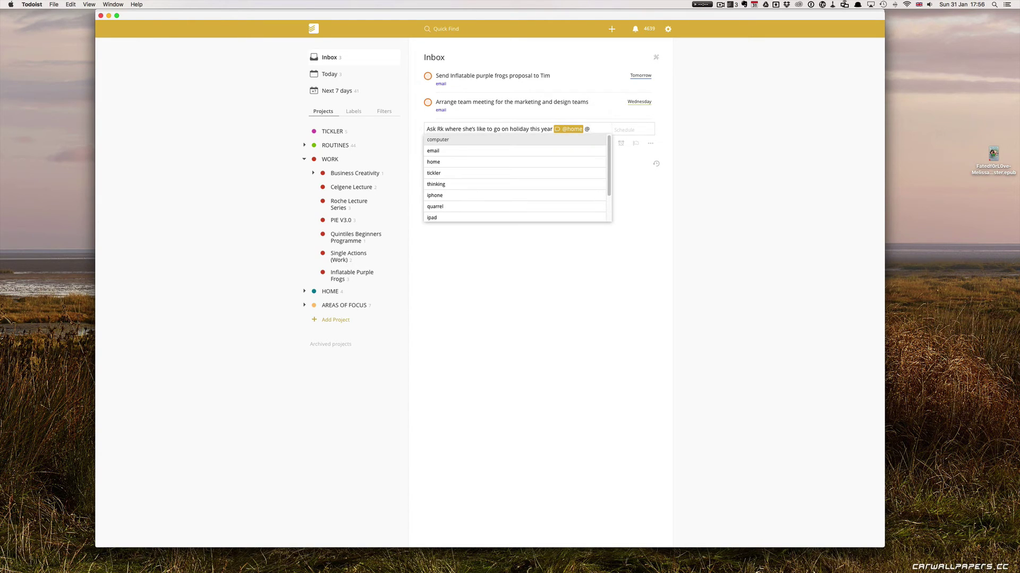
key(BackSpace)
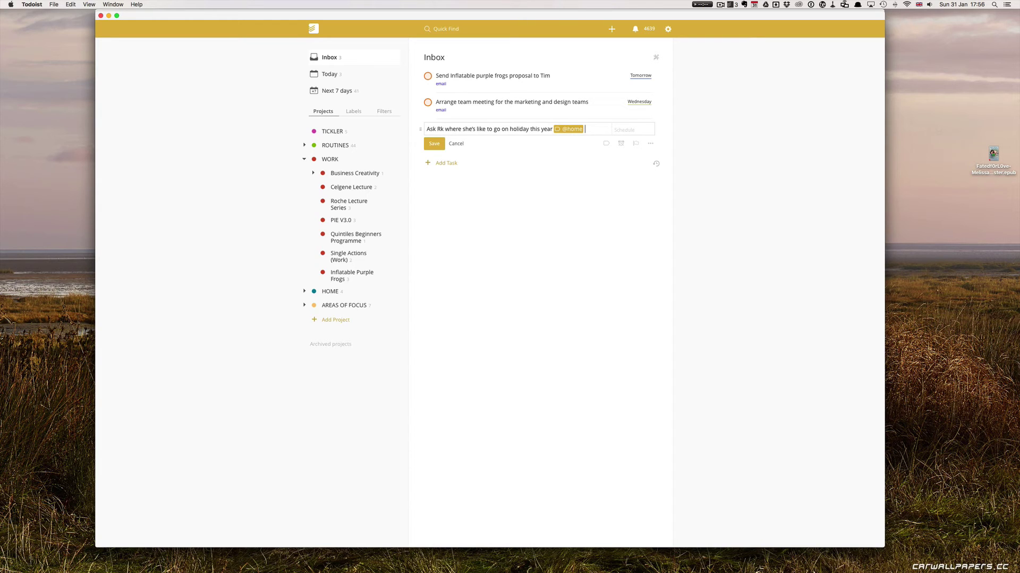
click(617, 129)
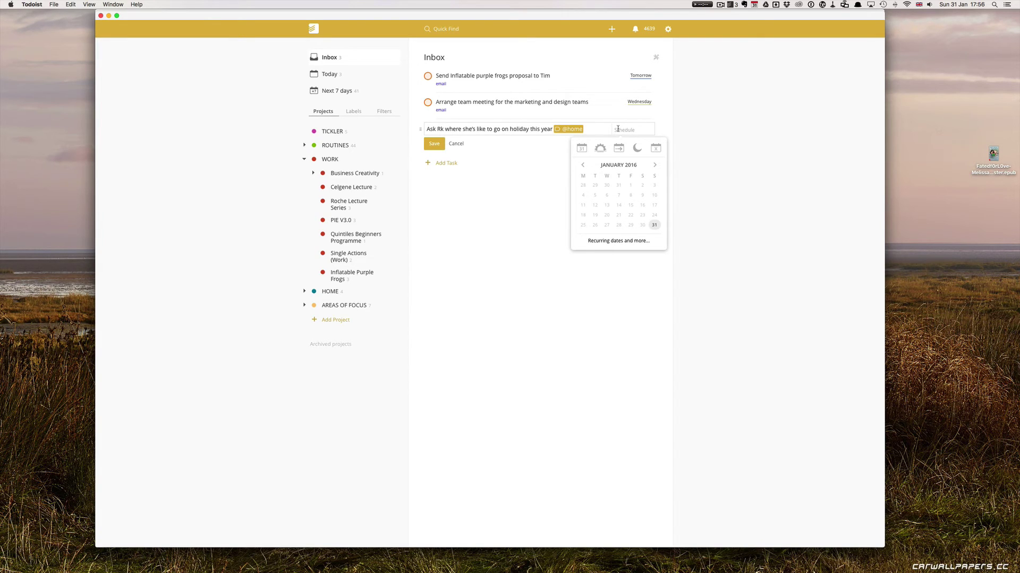
text(Sat)
key(Return)
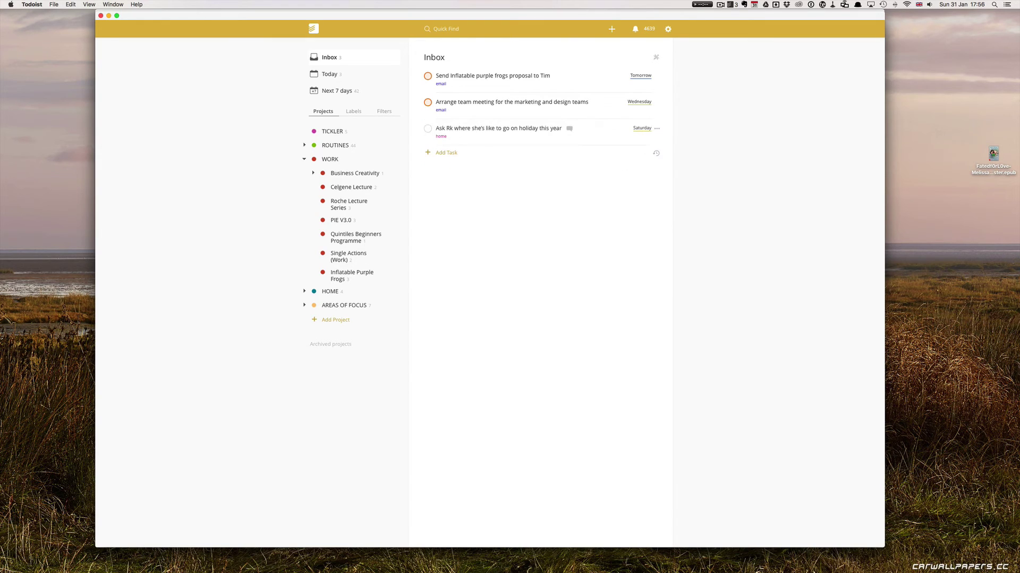
click(657, 129)
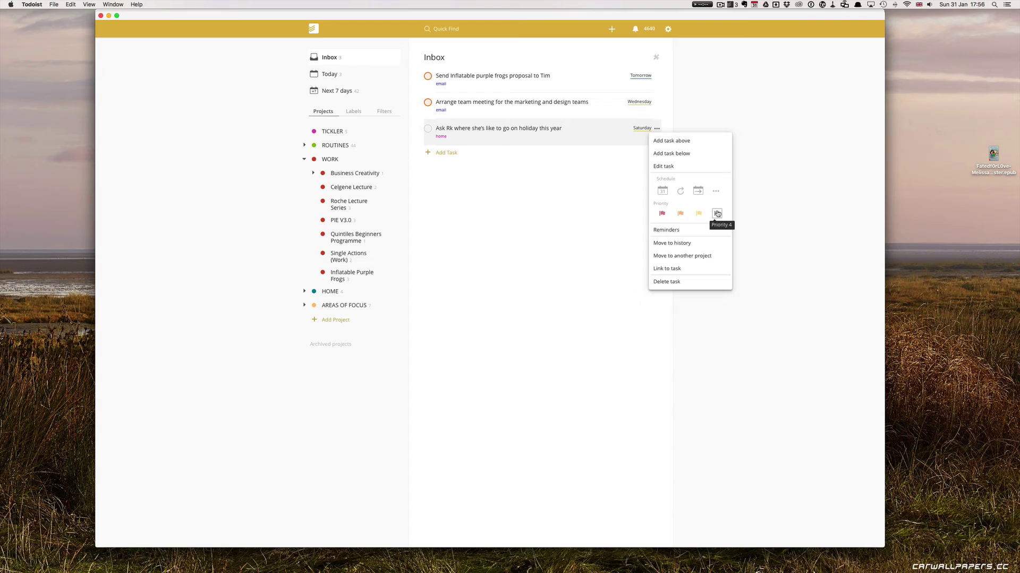
click(539, 190)
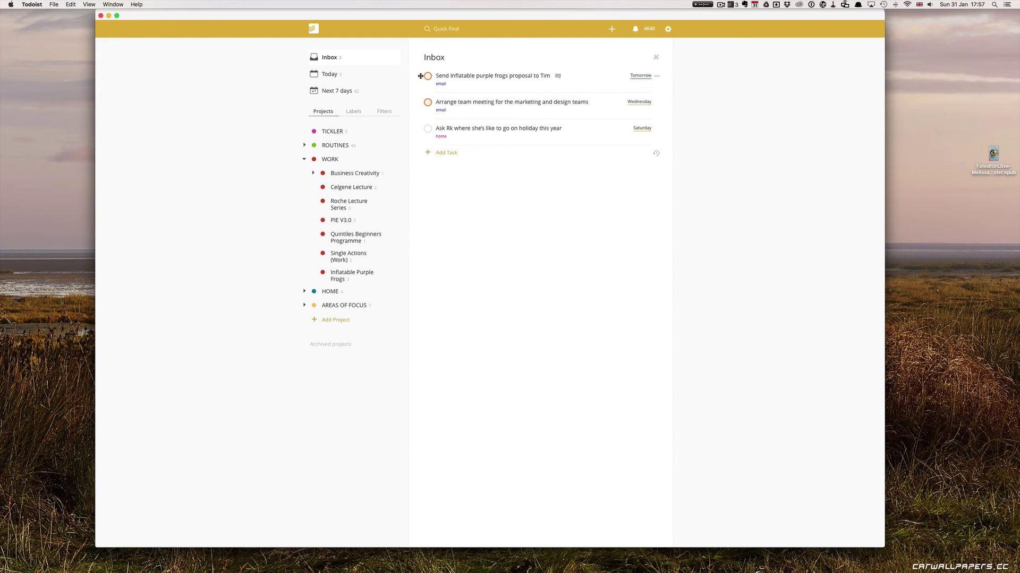
File both frog tasks into Inflatable Purple Frogs and the holiday task into HOME, then view Dashboard.
drag(420, 76, 390, 272)
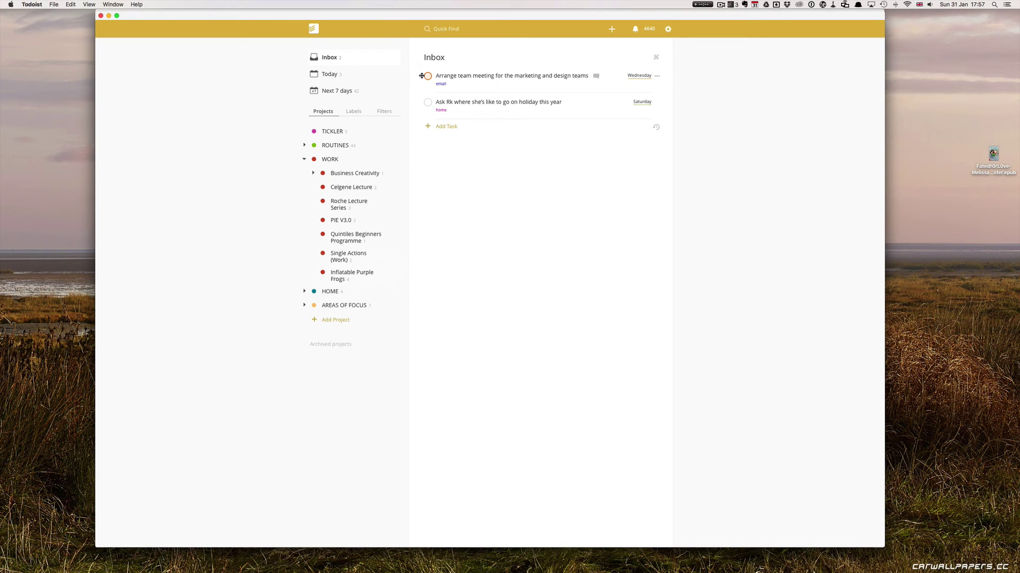
drag(421, 76, 375, 275)
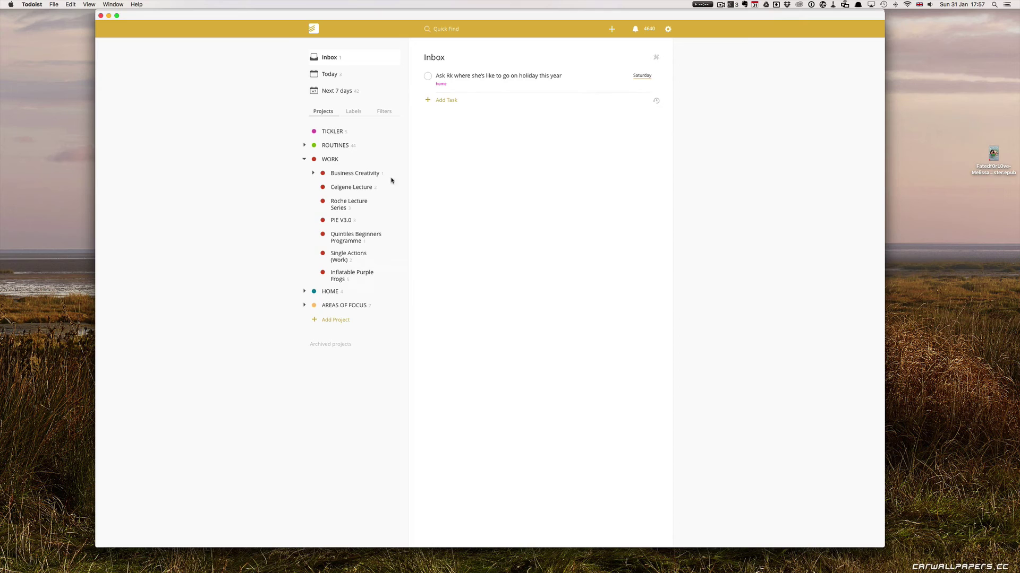
click(304, 292)
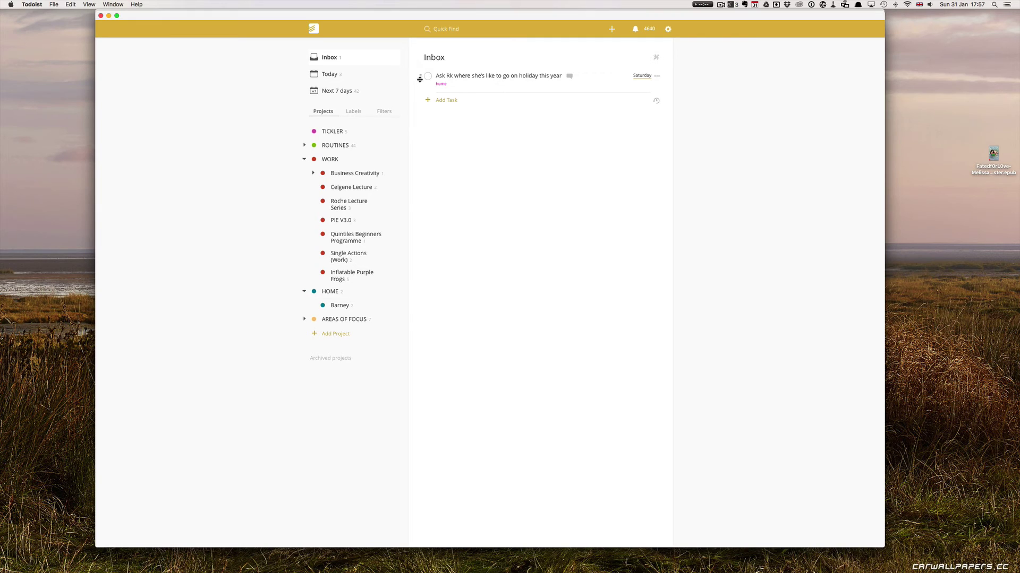
drag(420, 79, 332, 292)
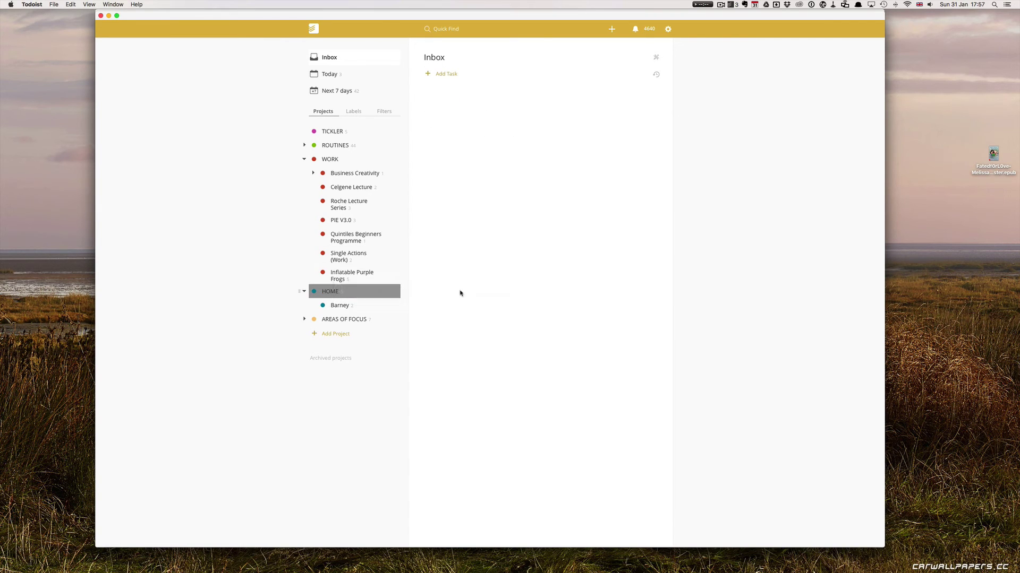
click(304, 291)
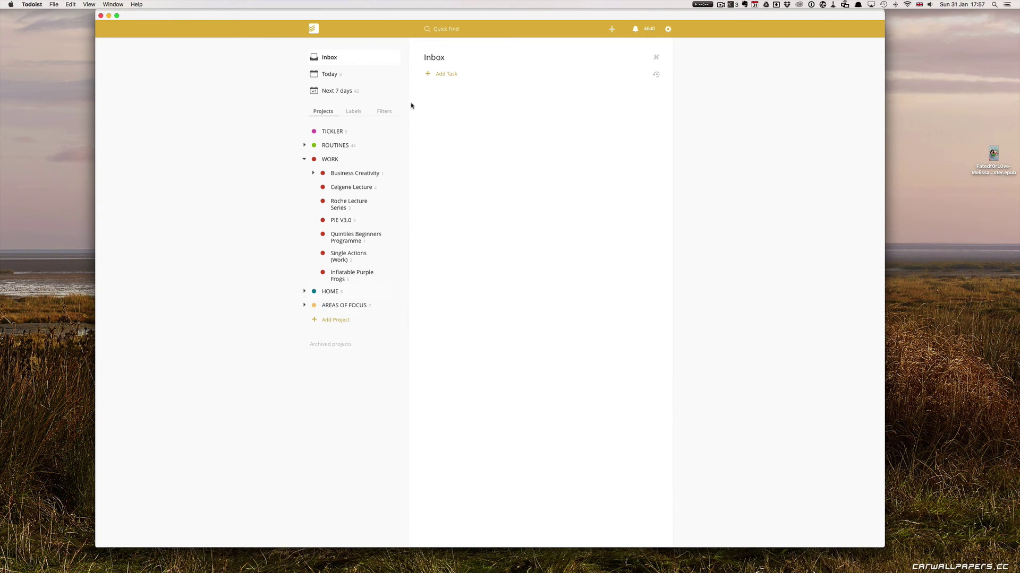
click(384, 111)
click(338, 132)
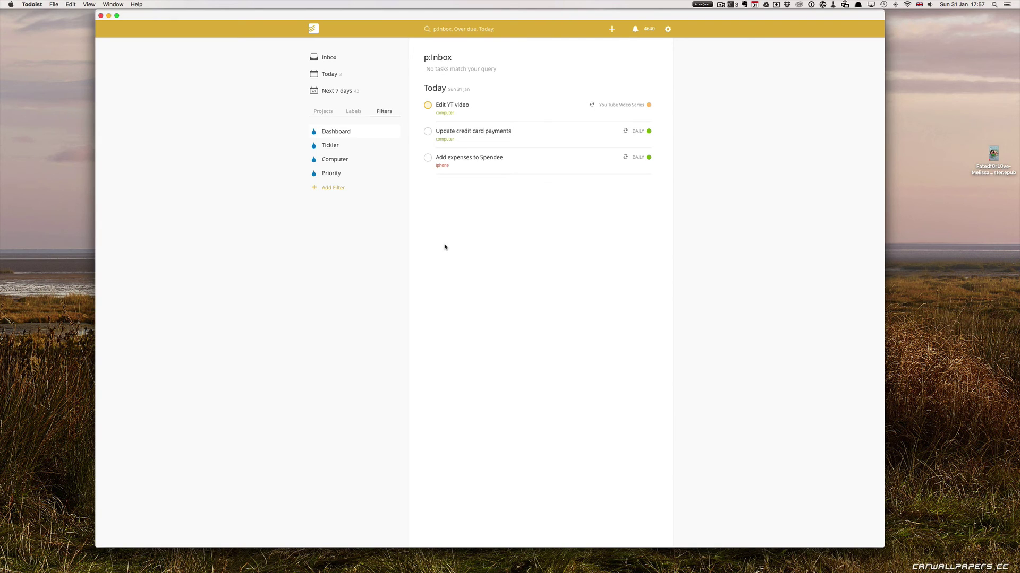
Review Next 7 days: today's three tasks and tomorrow's frogs proposal and print-materials tasks.
click(339, 96)
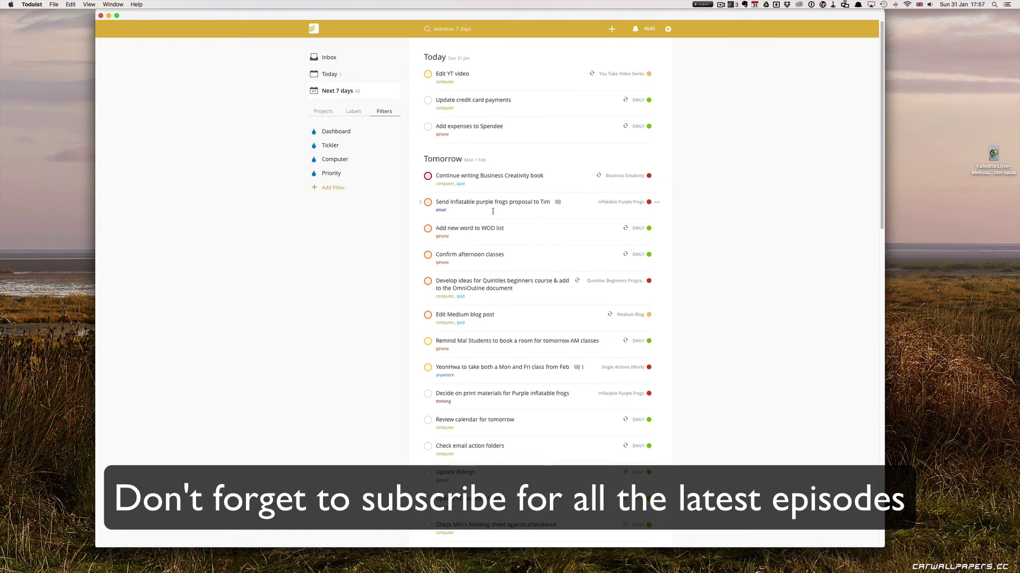
scroll(493, 211, down, 5)
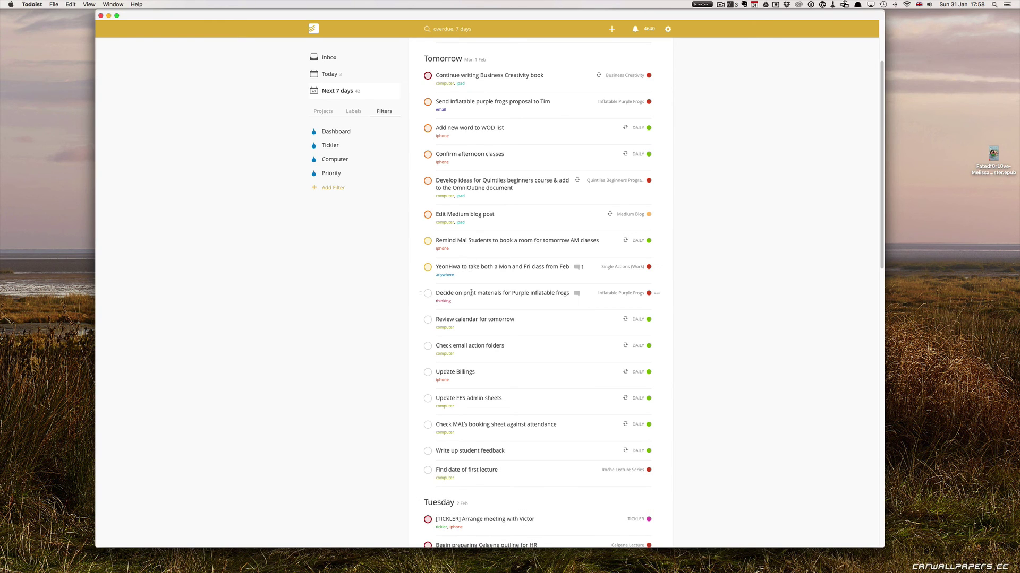
scroll(467, 318, down, 2)
scroll(457, 371, up, 2)
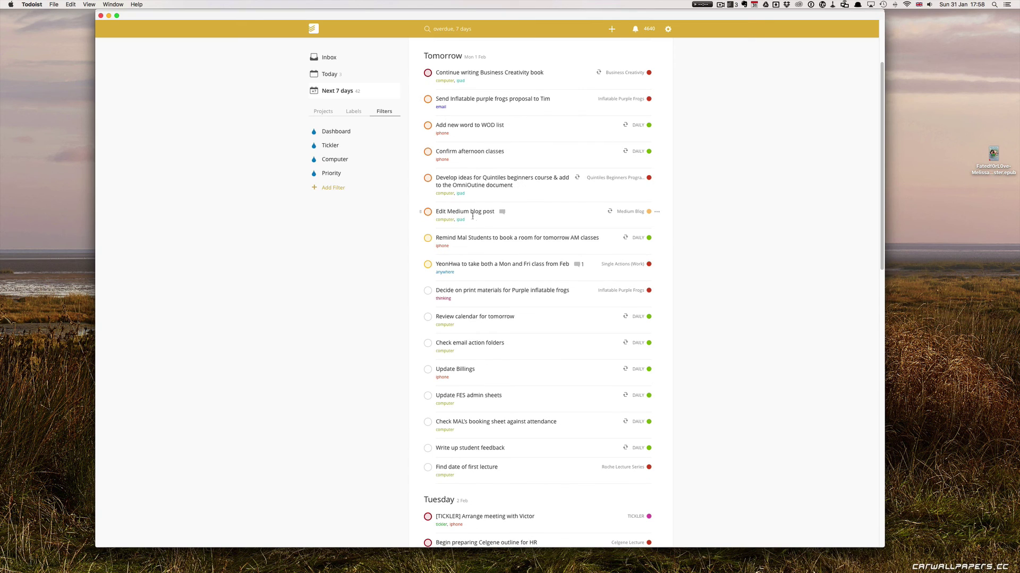
scroll(478, 244, down, 3)
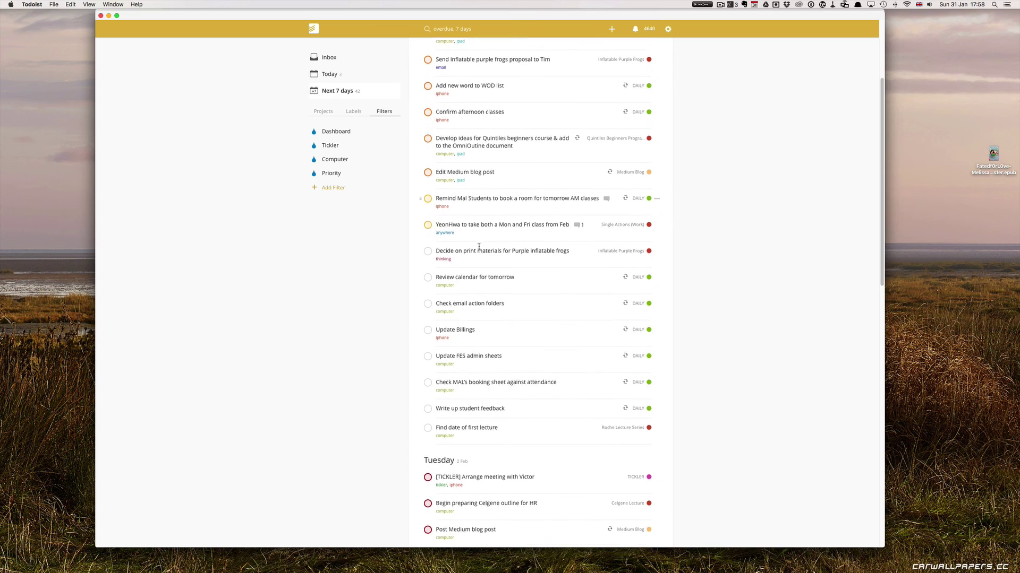
scroll(479, 246, up, 4)
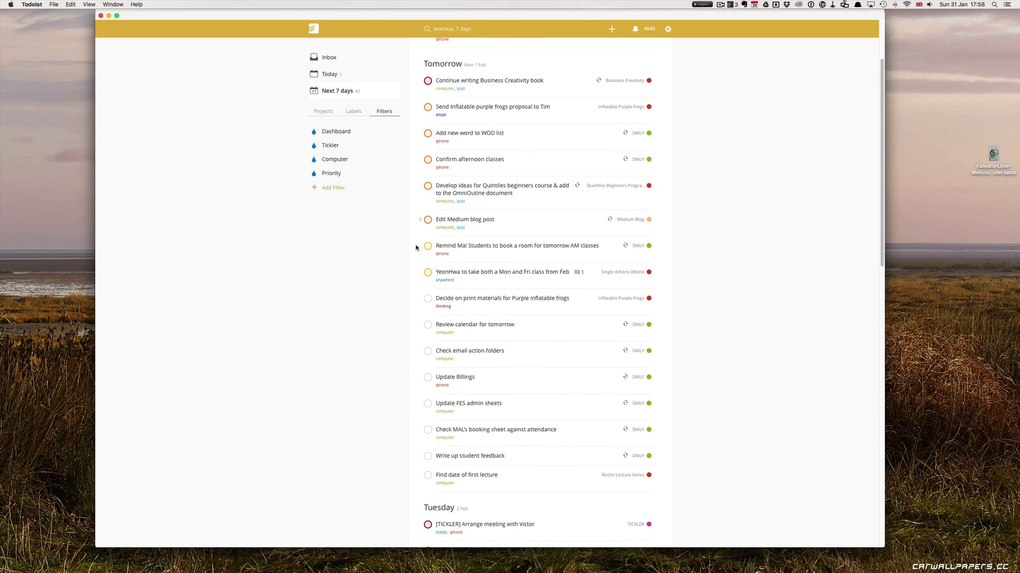
scroll(473, 319, up, 1)
scroll(473, 320, down, 10)
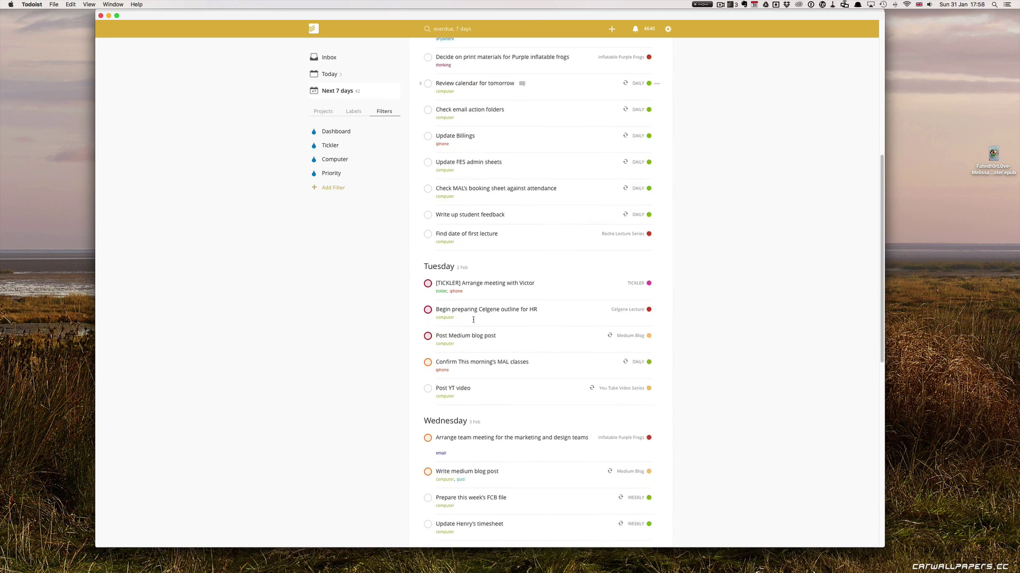
scroll(452, 470, down, 12)
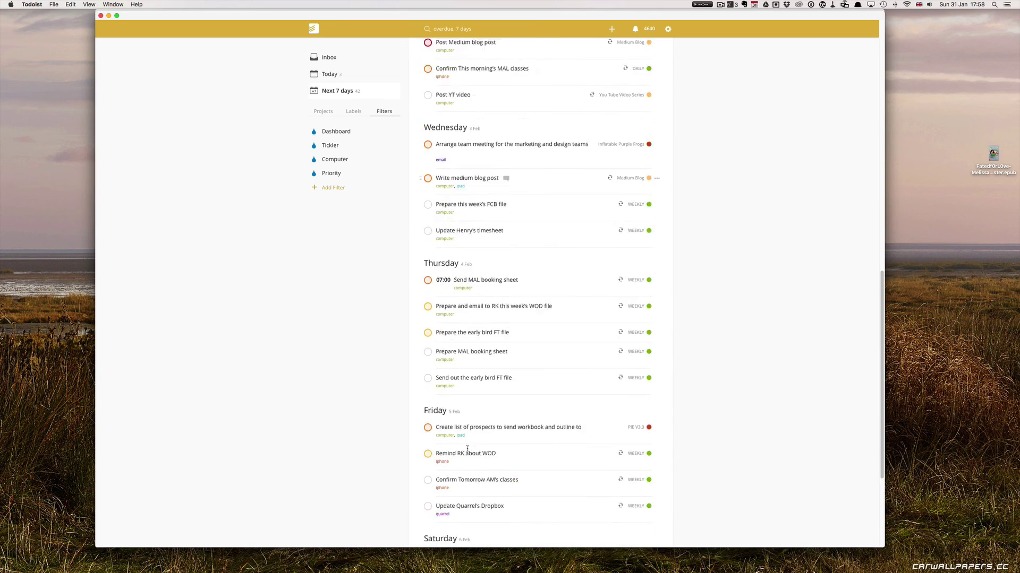
scroll(467, 448, up, 20)
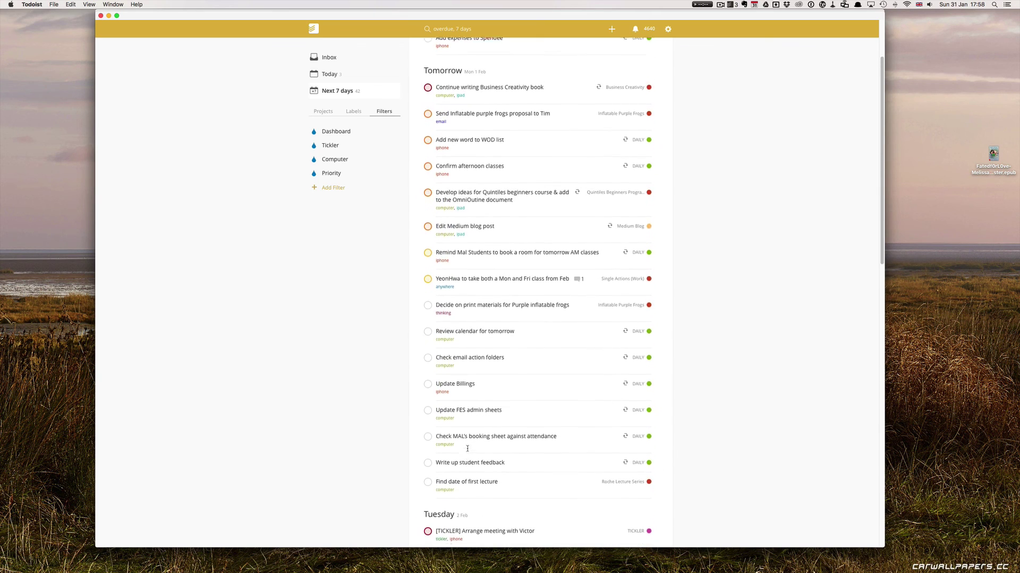
scroll(467, 449, up, 2)
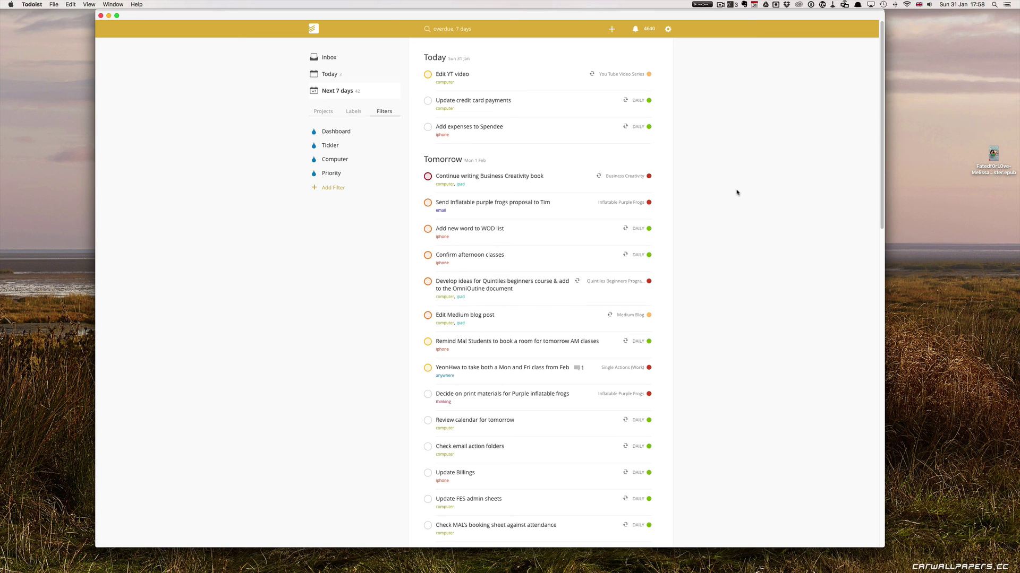
Open the Dashboard filter for editing to reveal its query 'p:Inbox, Over due, Today'.
click(330, 75)
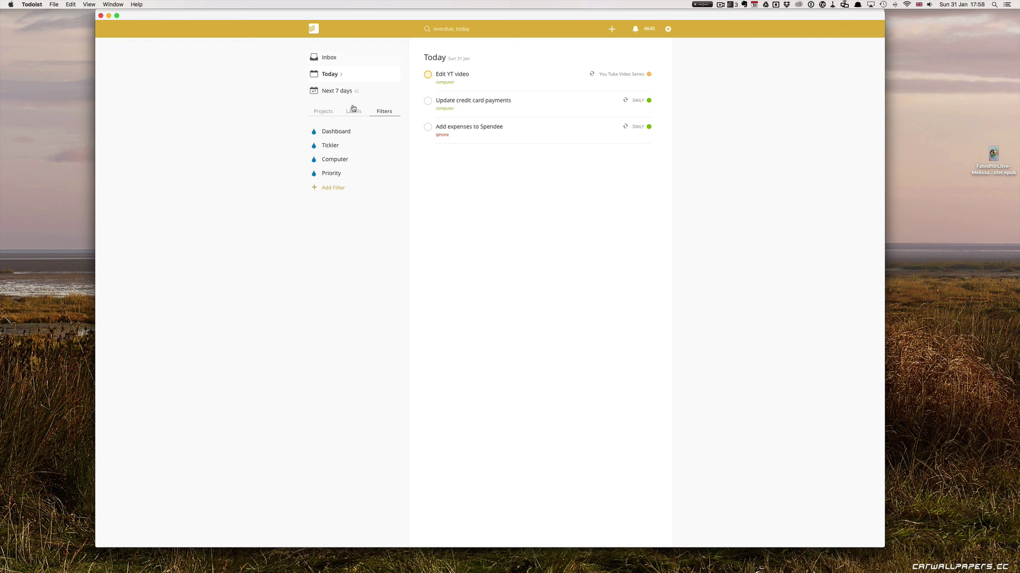
click(337, 133)
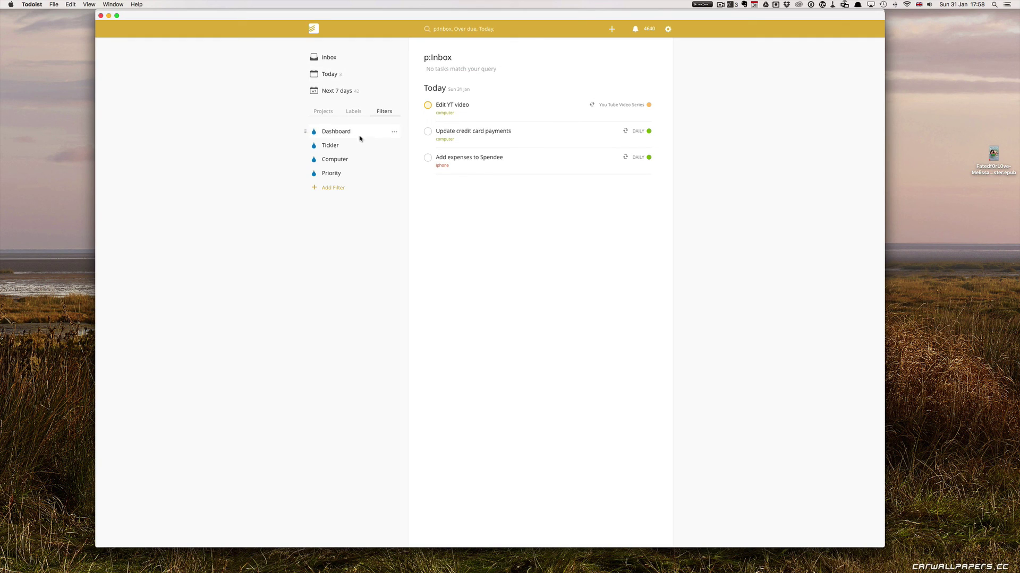
click(395, 133)
click(402, 143)
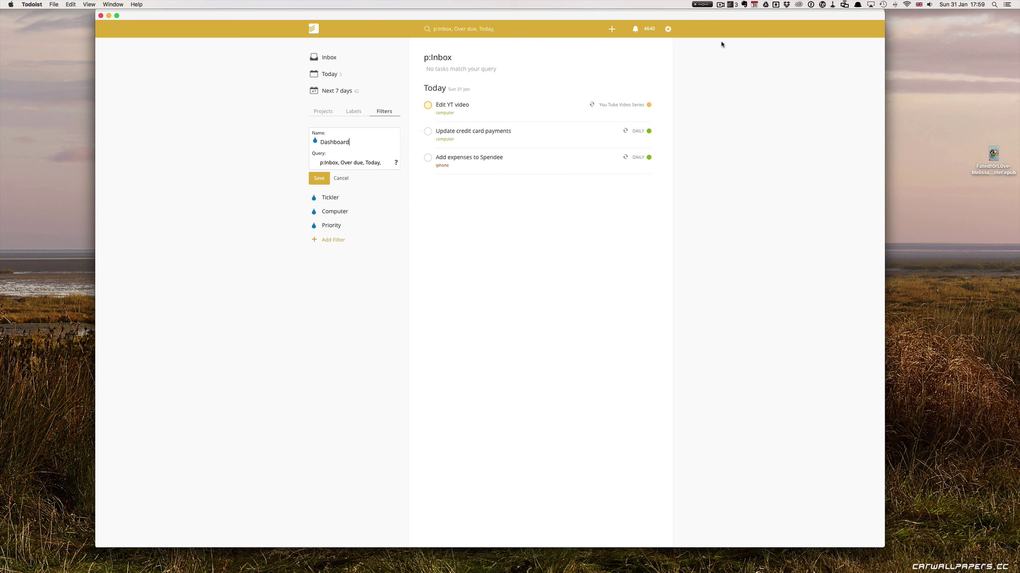
click(720, 5)
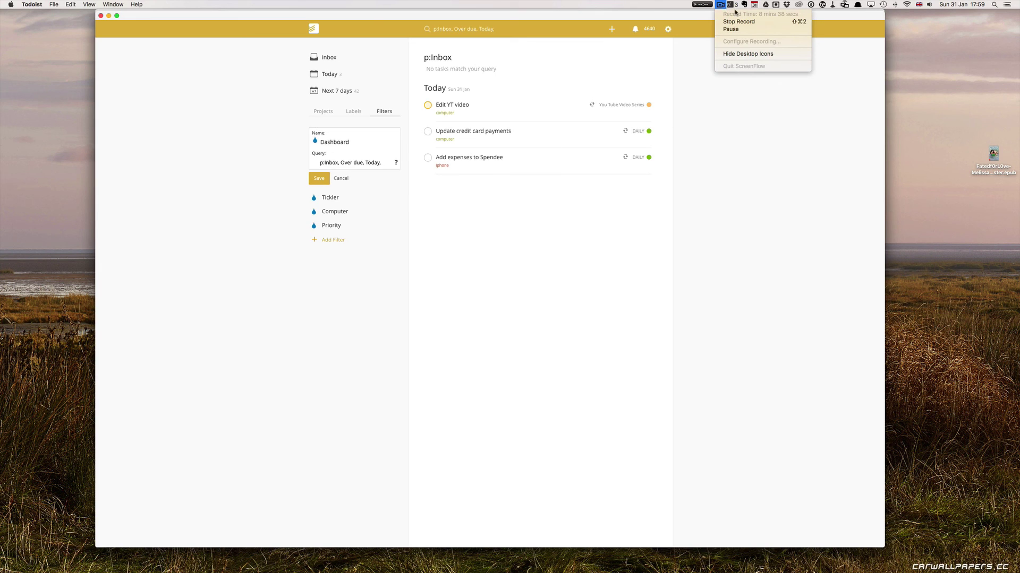